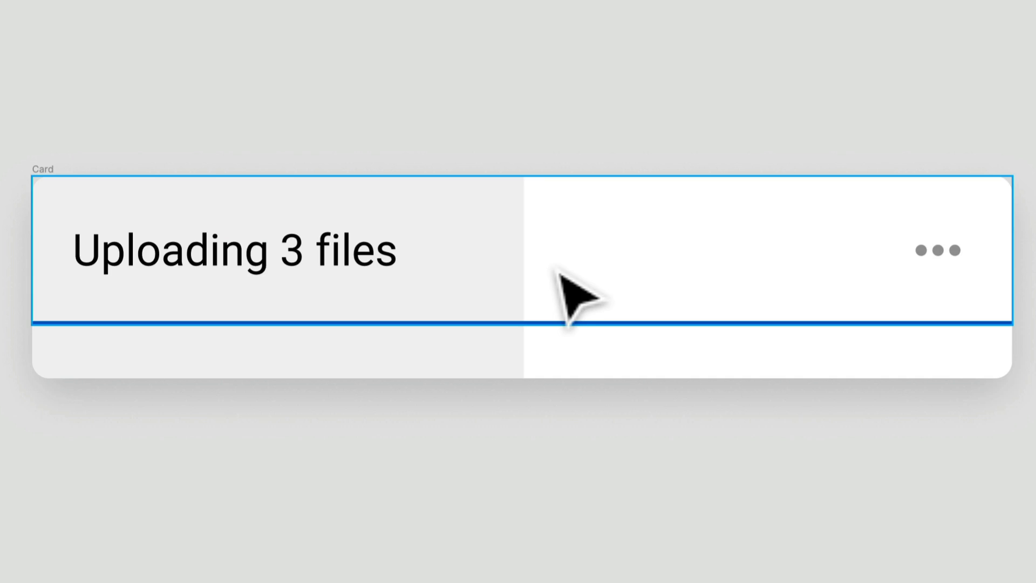
Examine the card's layer structure, including the Details frame, the Loader Background and the nested Controls frames.
click(537, 314)
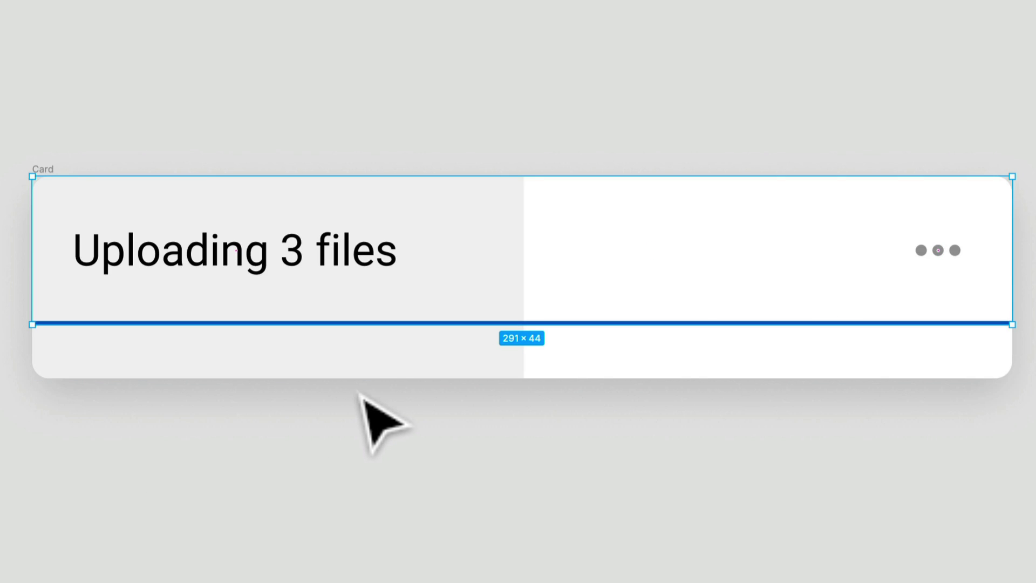
click(386, 374)
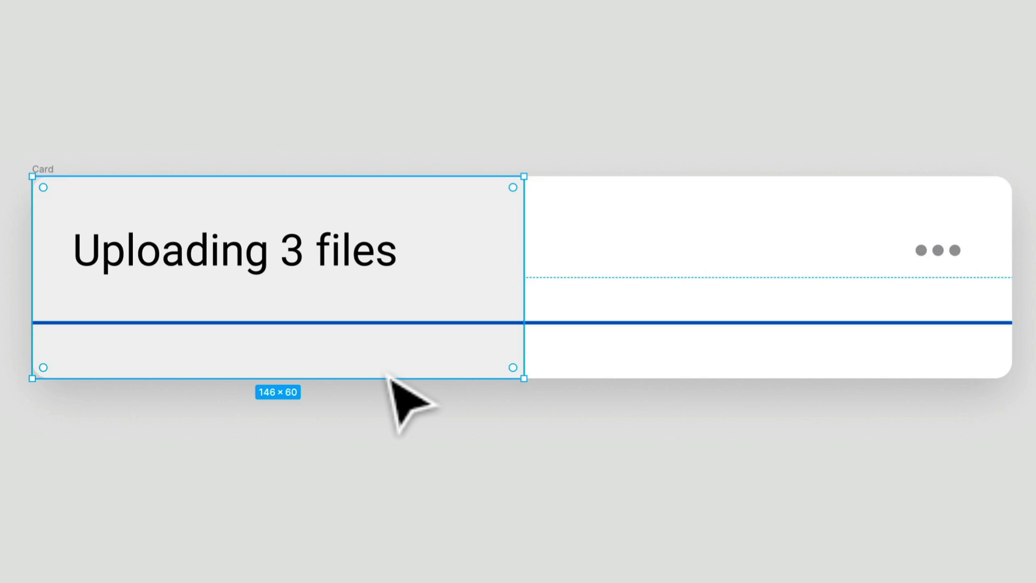
click(371, 264)
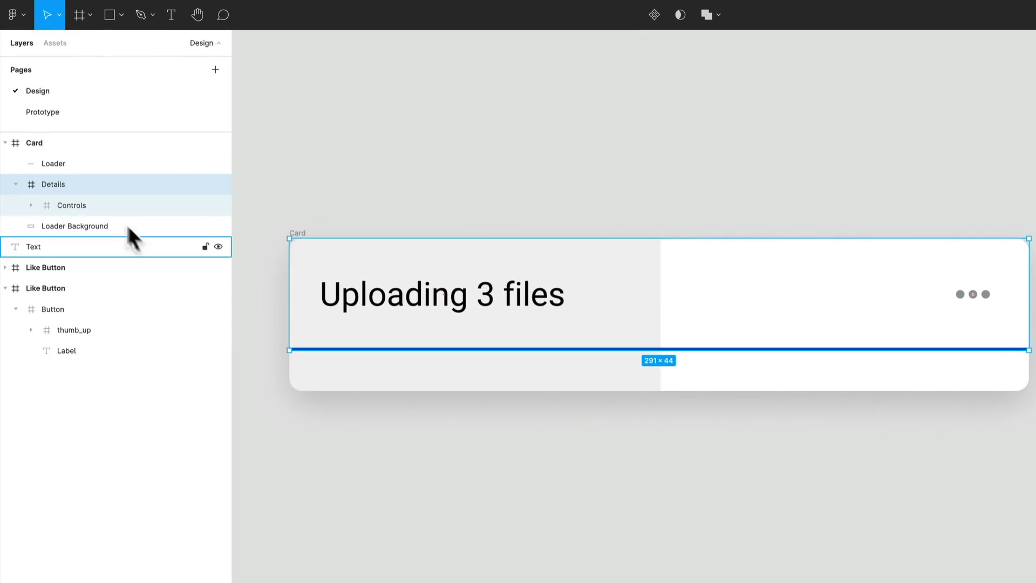
click(102, 206)
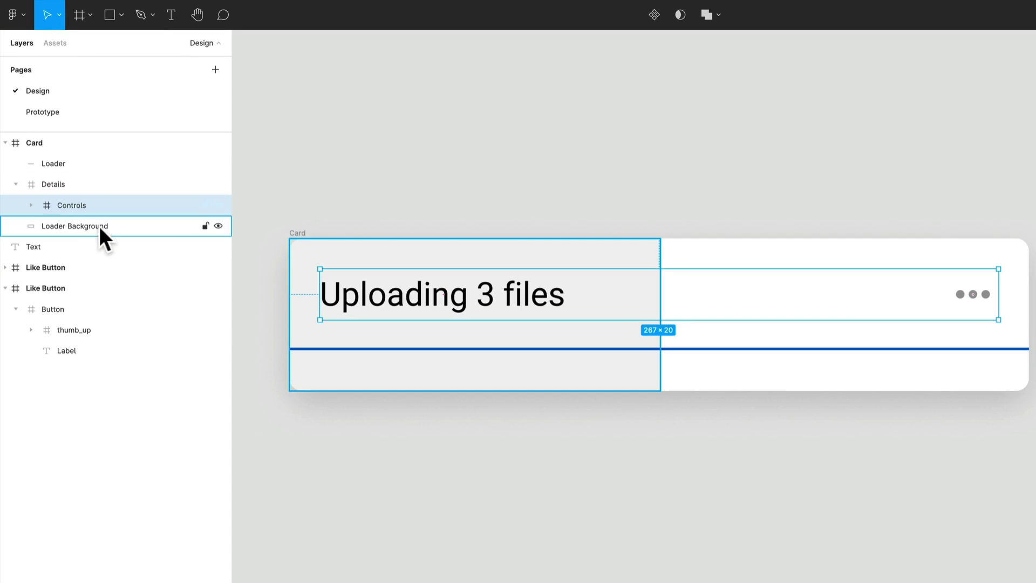
click(17, 185)
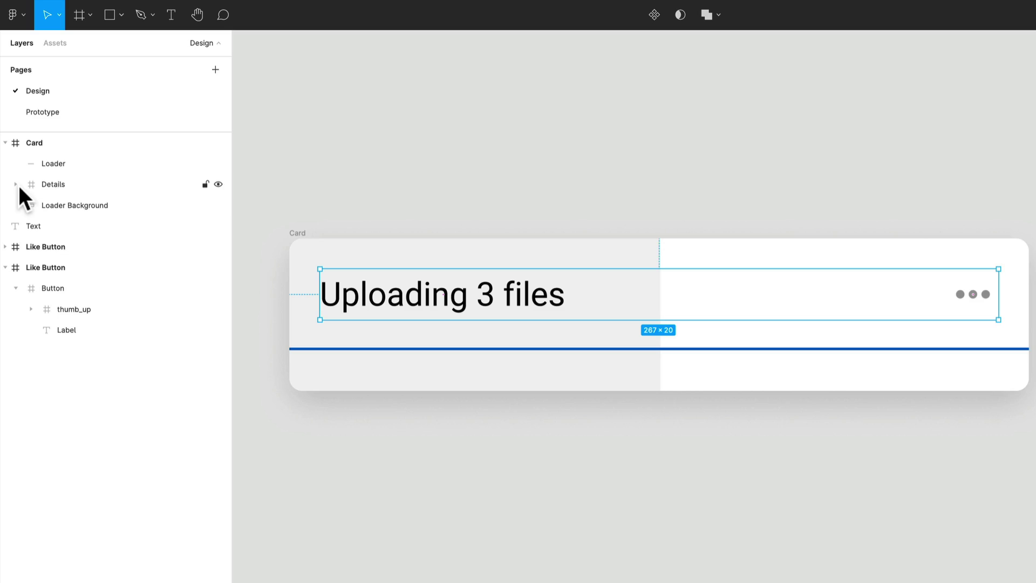
click(16, 185)
click(32, 207)
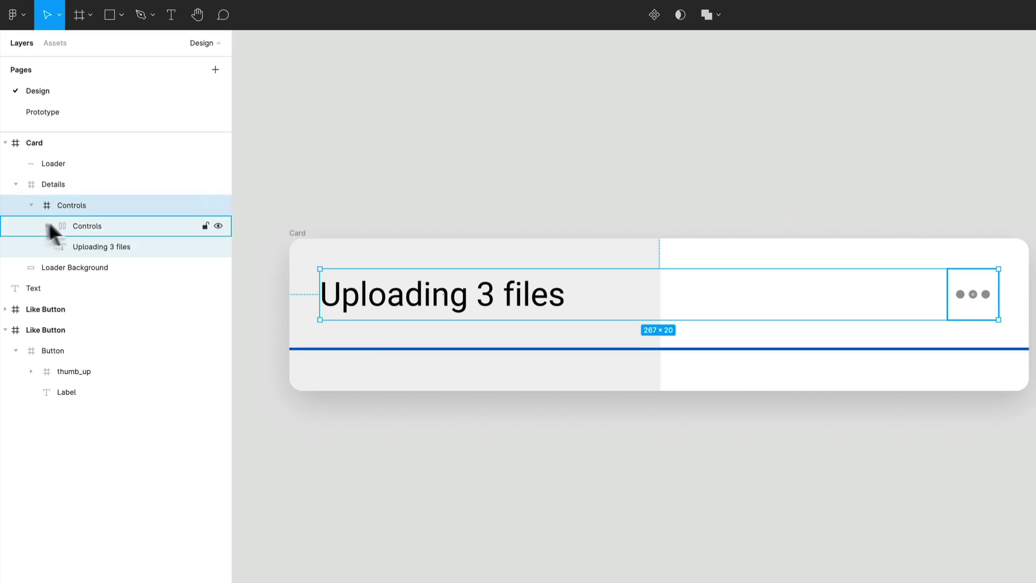
click(78, 223)
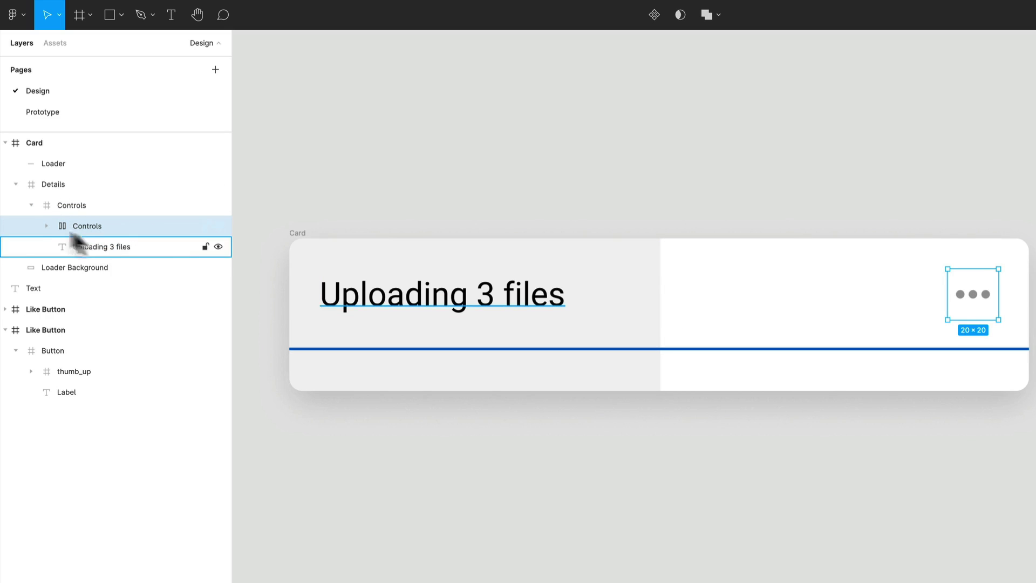
click(46, 225)
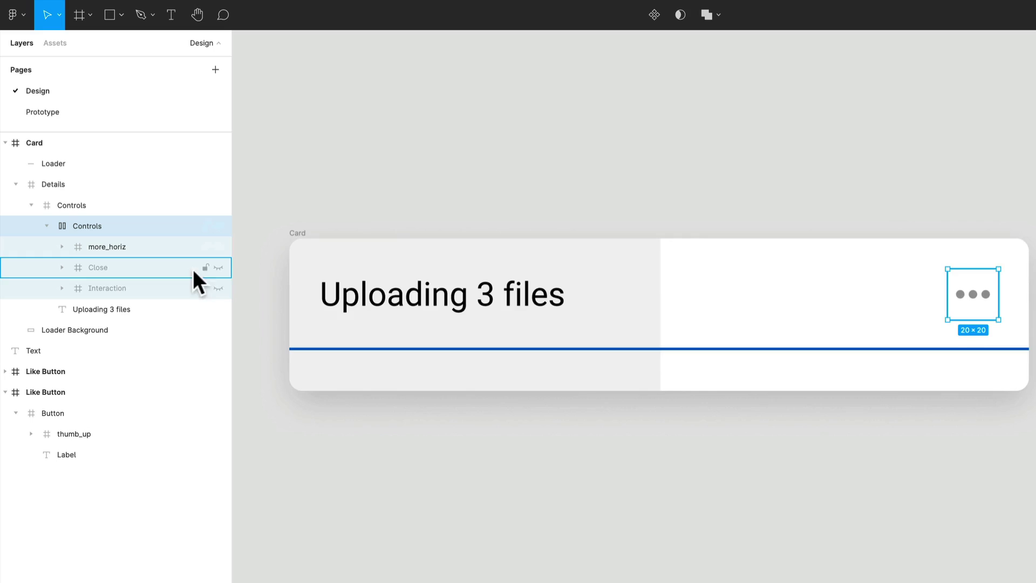
Reveal the hidden Close and Interaction icons in the inner Controls frame, and hide both again.
click(218, 268)
click(219, 288)
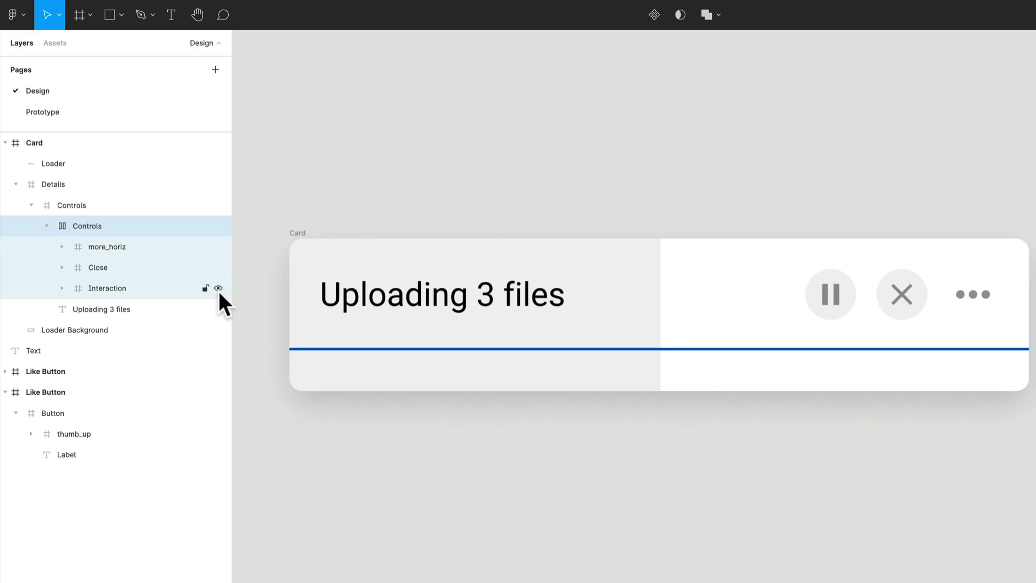
click(219, 288)
click(218, 268)
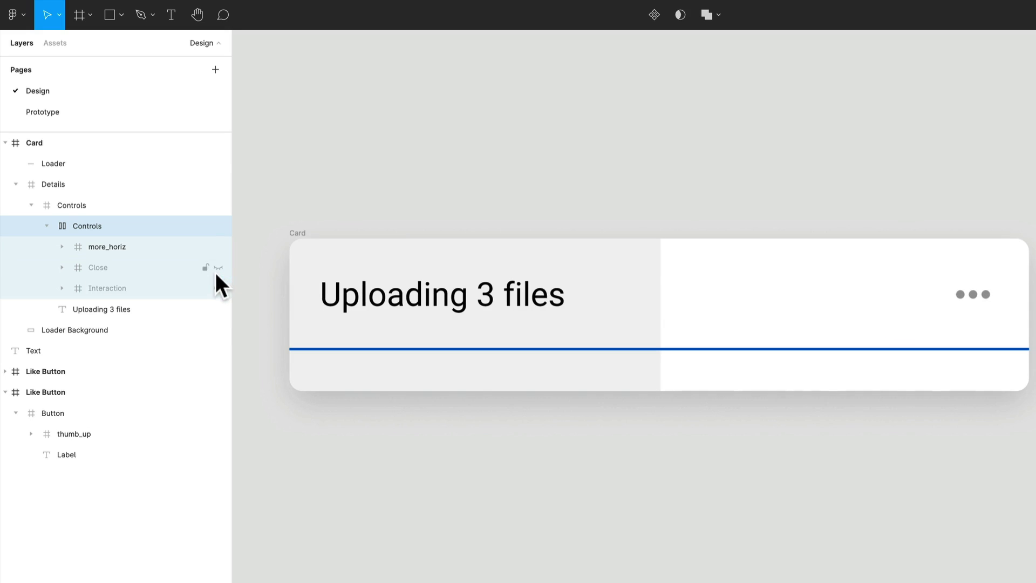
click(48, 226)
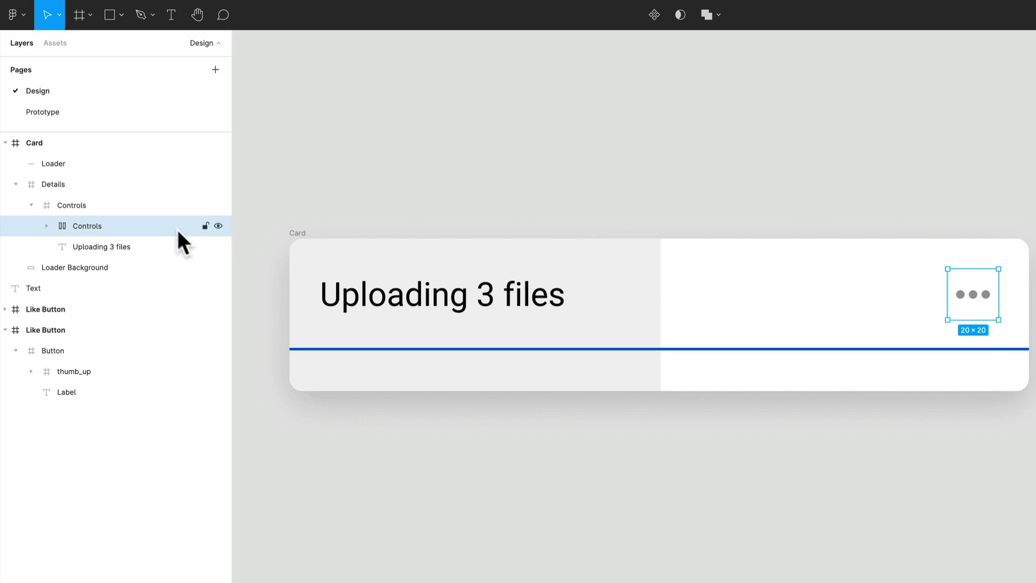
Widen the Loader Background rectangle behind the card's text to 150 px.
click(137, 251)
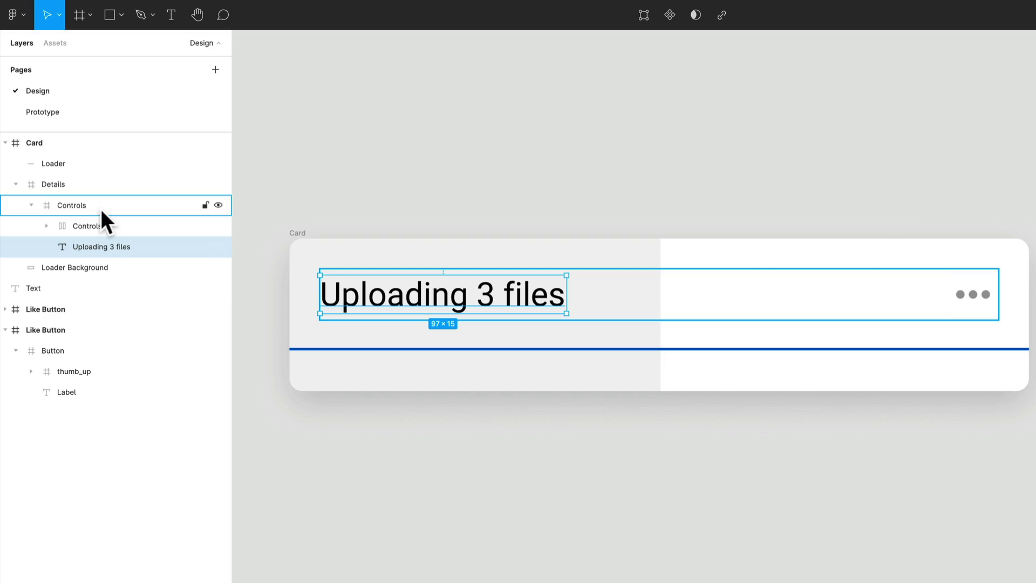
click(89, 264)
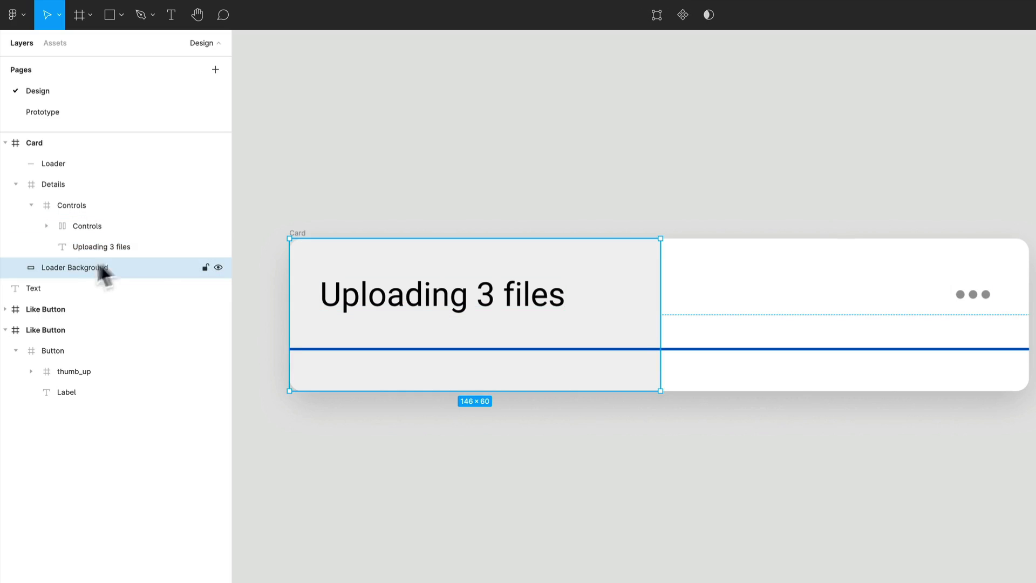
mouse_move(677, 333)
mouse_down()
mouse_move(948, 317)
mouse_move(686, 348)
mouse_up()
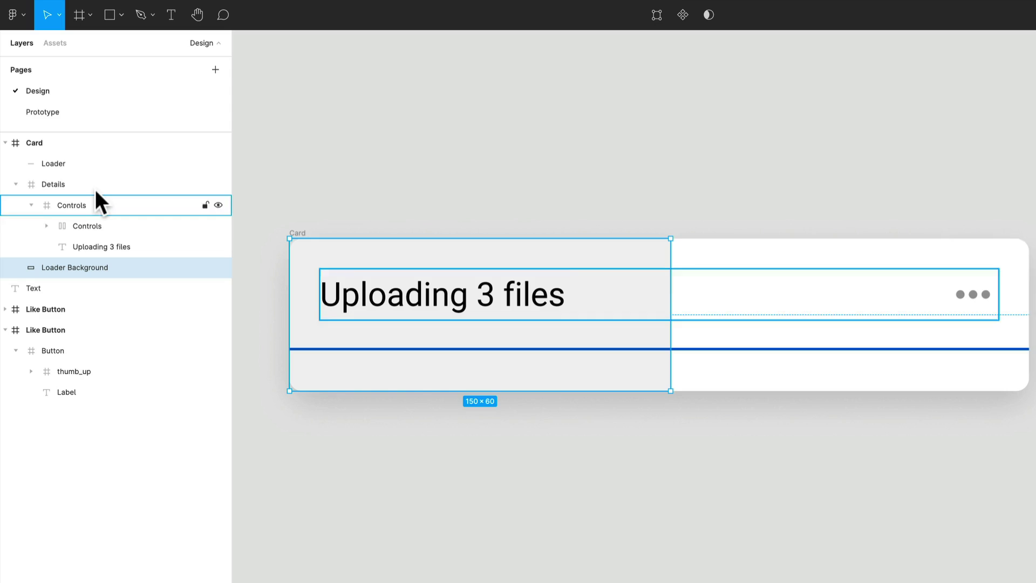
Try shortening the Loader line from its far end and undo that resize.
click(126, 166)
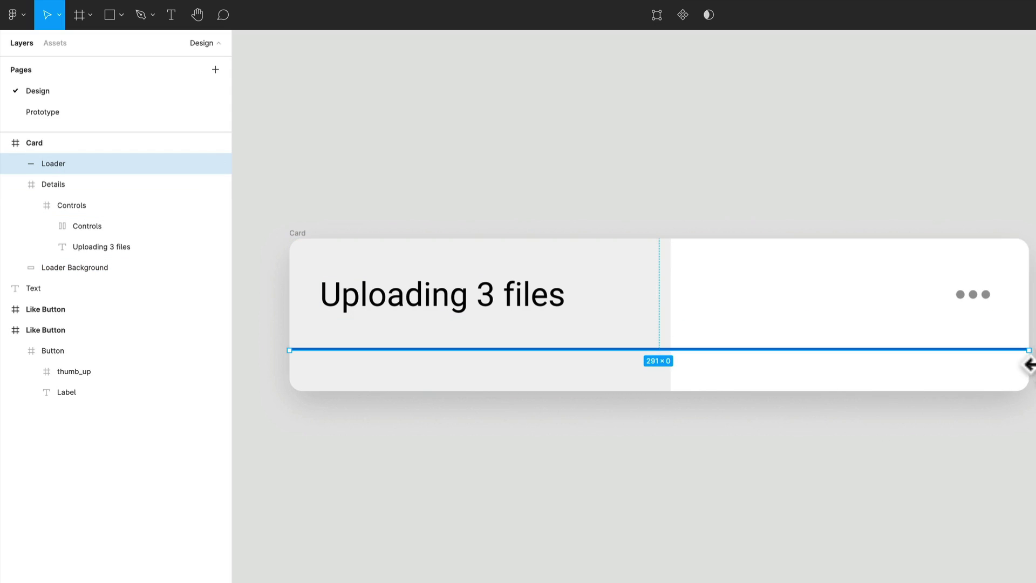
drag(1029, 366, 899, 394)
key(super+z)
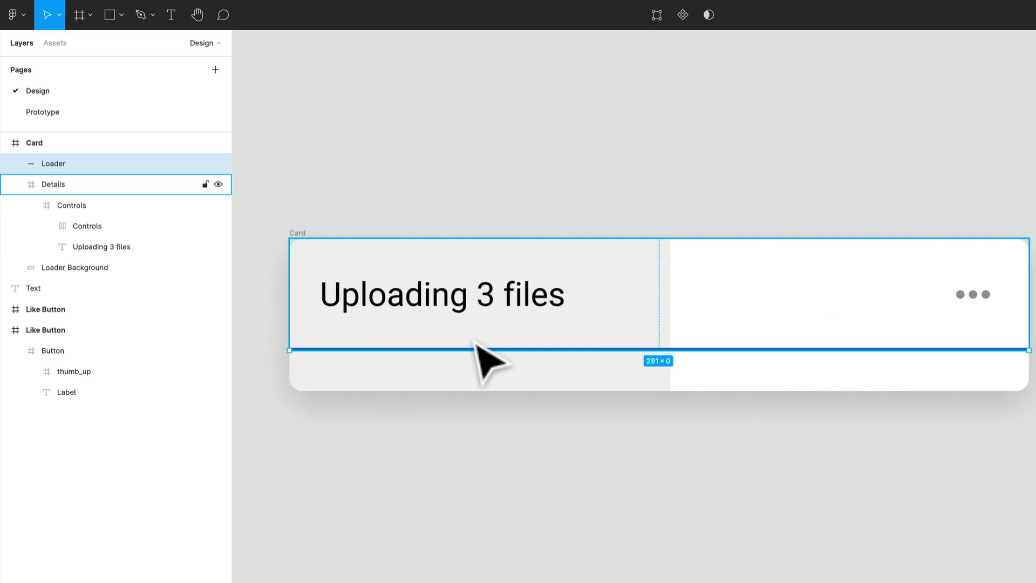
scroll(420, 379, up, 5)
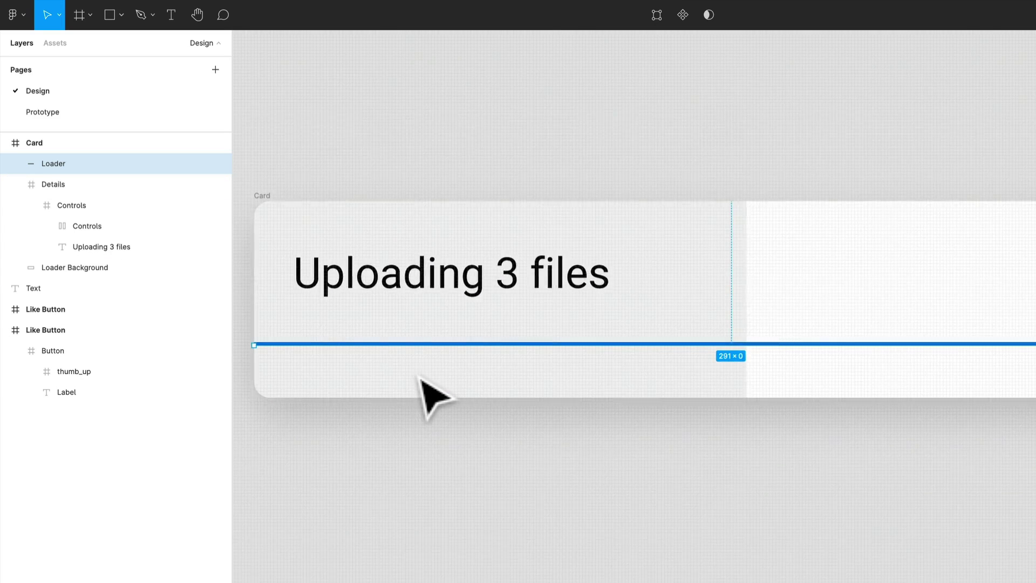
scroll(421, 377, up, 5)
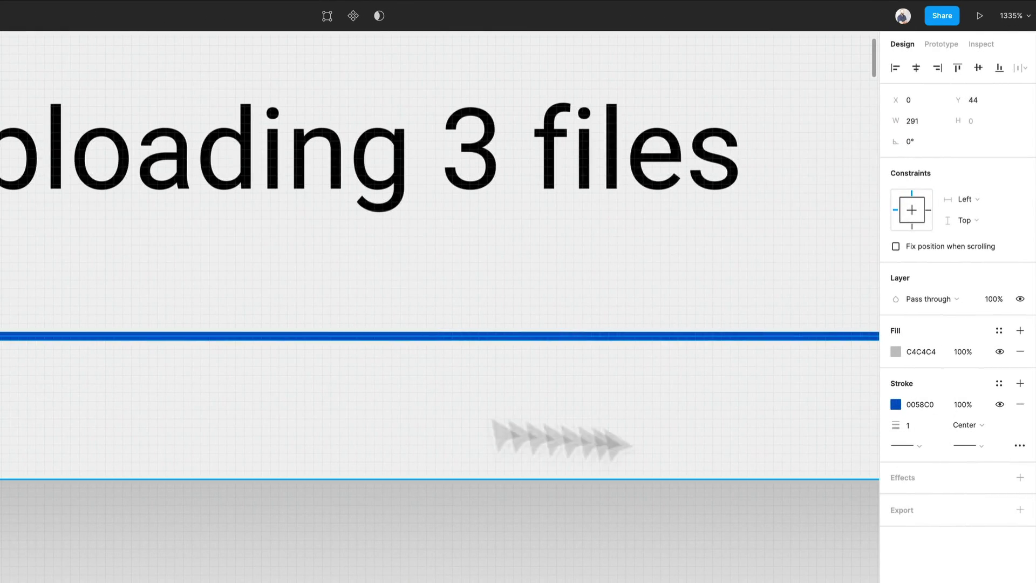
scroll(592, 407, down, 5)
click(379, 521)
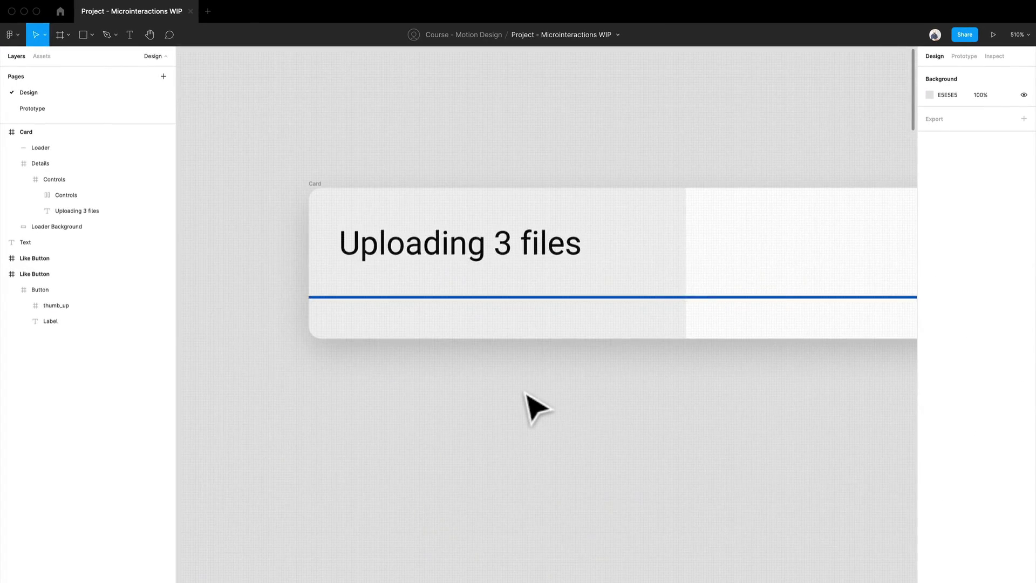
scroll(535, 407, down, 5)
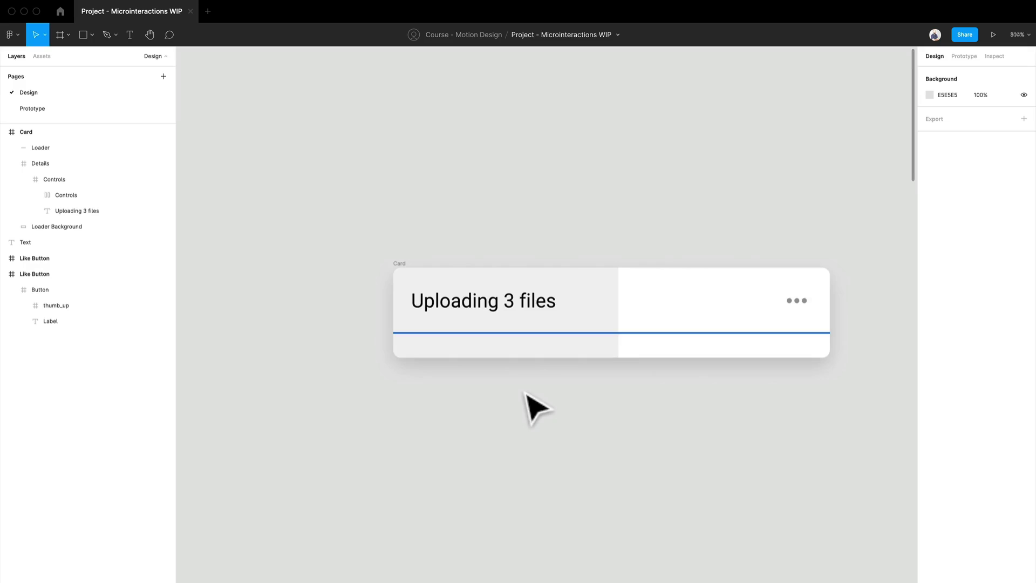
Duplicate the Card frame and place the copy just to the left of the original card.
drag(534, 406, 488, 340)
drag(504, 380, 432, 363)
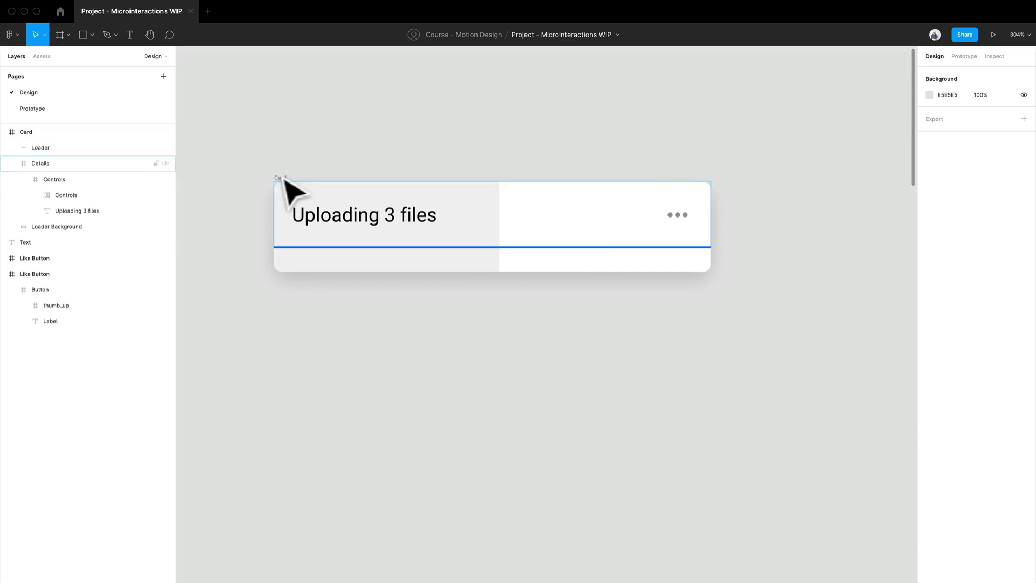
drag(283, 186, 1, 186)
drag(184, 186, 272, 213)
click(964, 56)
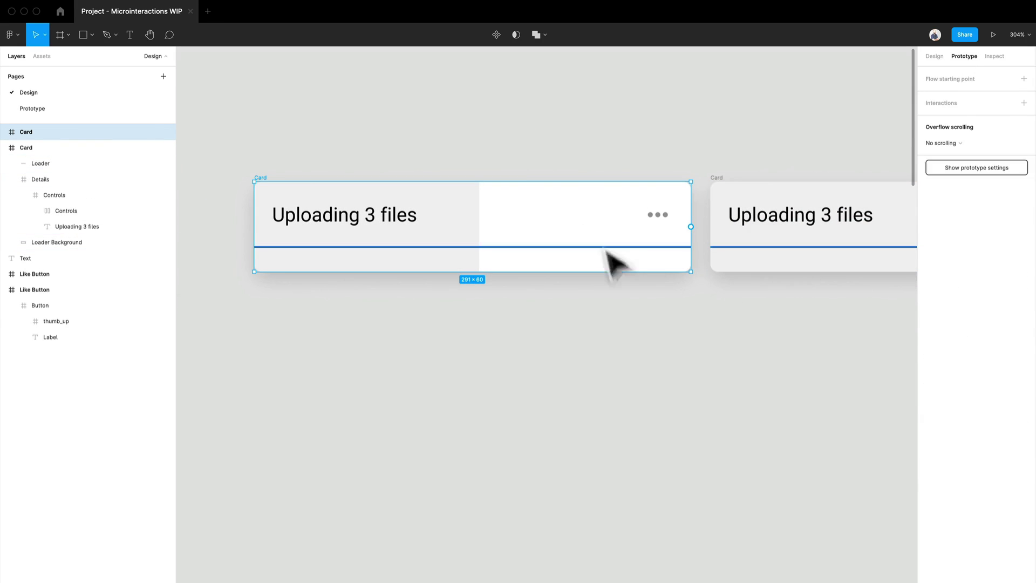
click(934, 56)
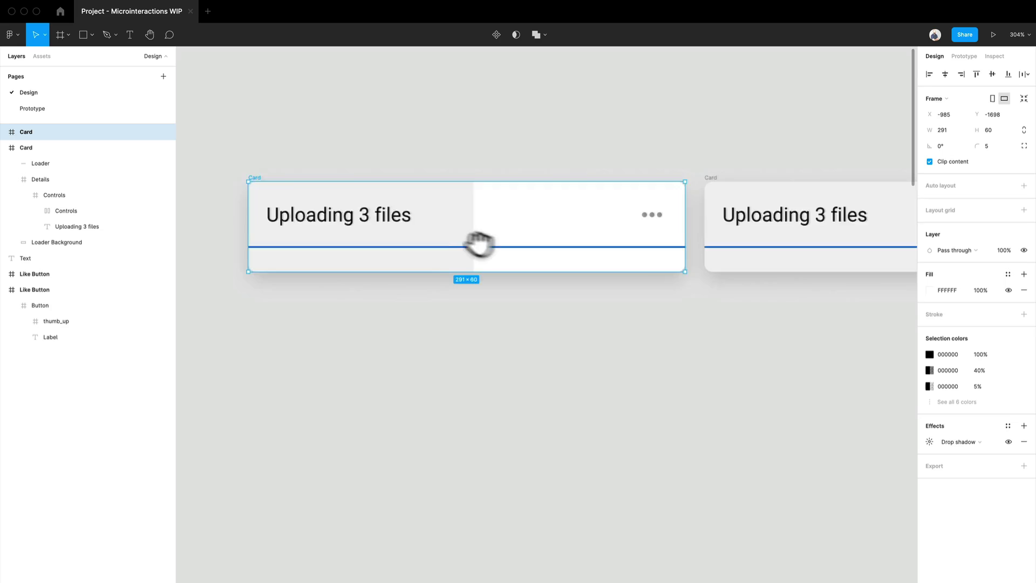
Shrink the Loader Background in the copied card to 1 px wide, anchored at the card's left edge.
drag(474, 243, 413, 243)
click(505, 157)
drag(510, 175, 644, 251)
scroll(593, 337, down, 2)
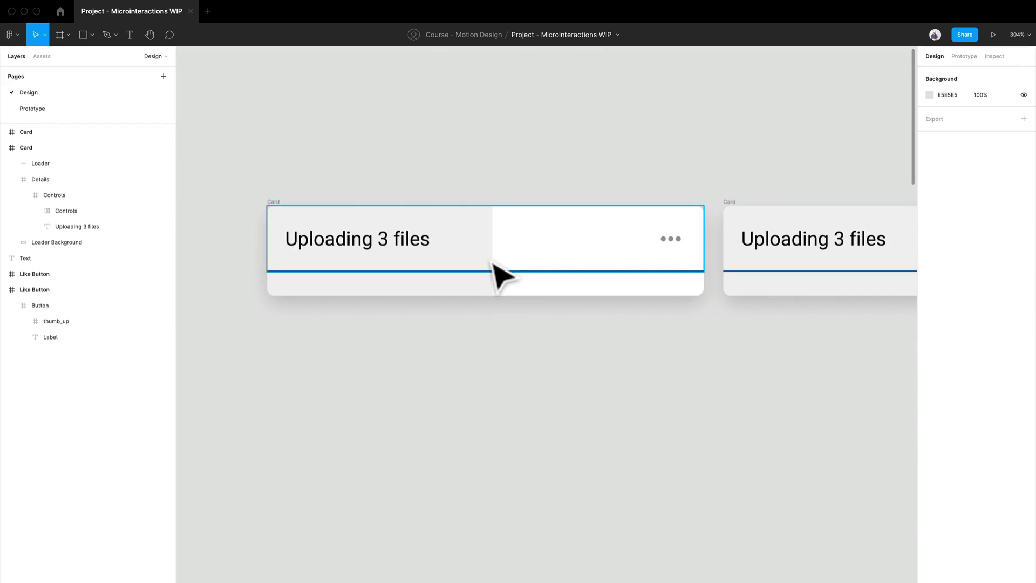
click(488, 289)
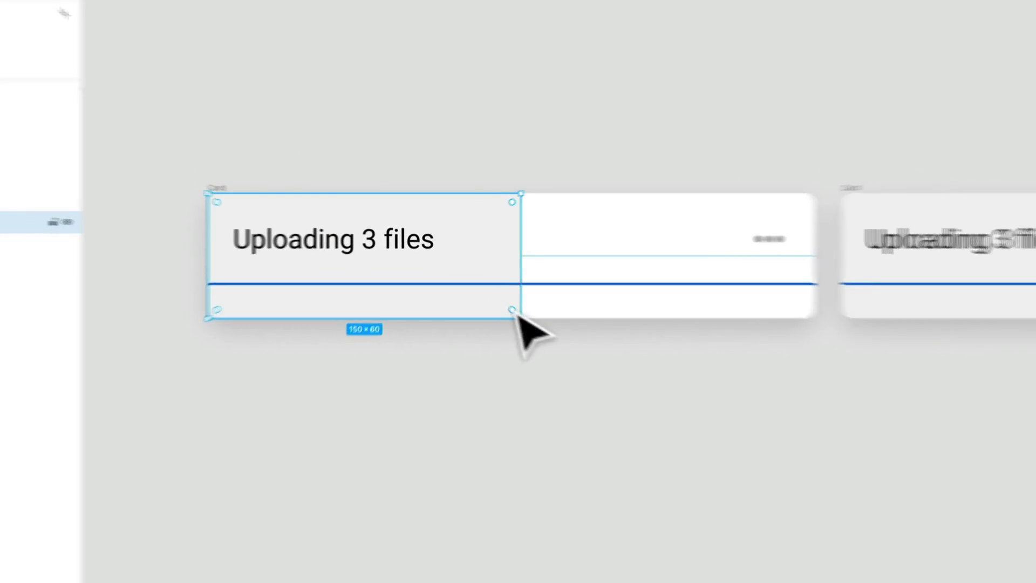
drag(537, 322, 177, 330)
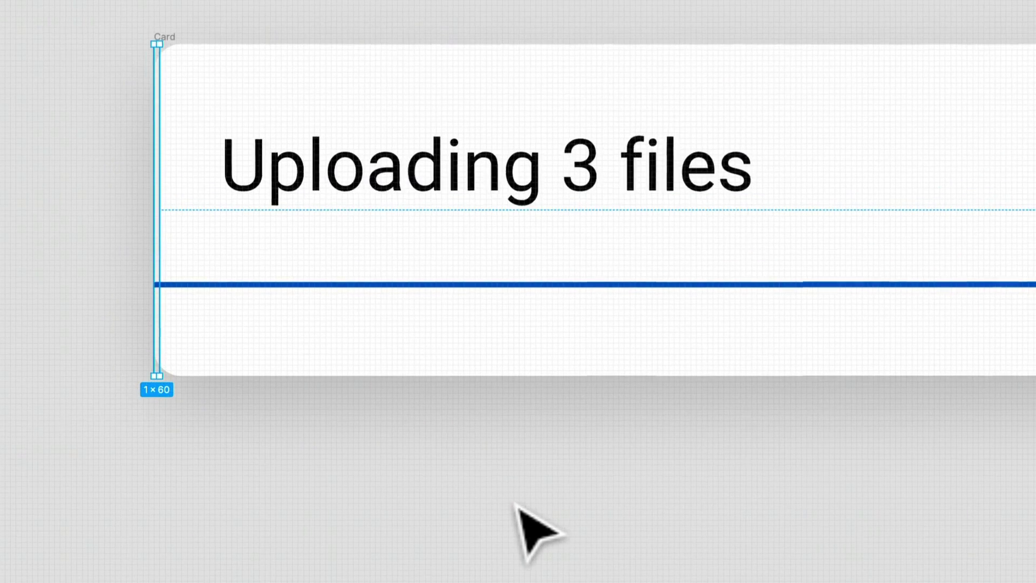
scroll(516, 504, down, 1)
Shorten the copied card's Loader line to 1 px and duplicate that card to its left.
drag(702, 502, 603, 474)
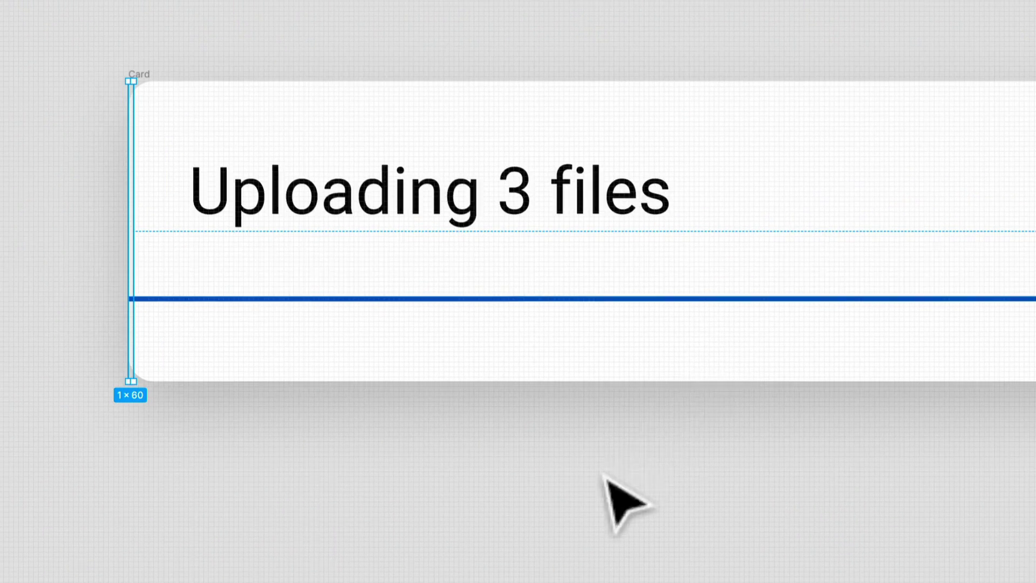
click(705, 310)
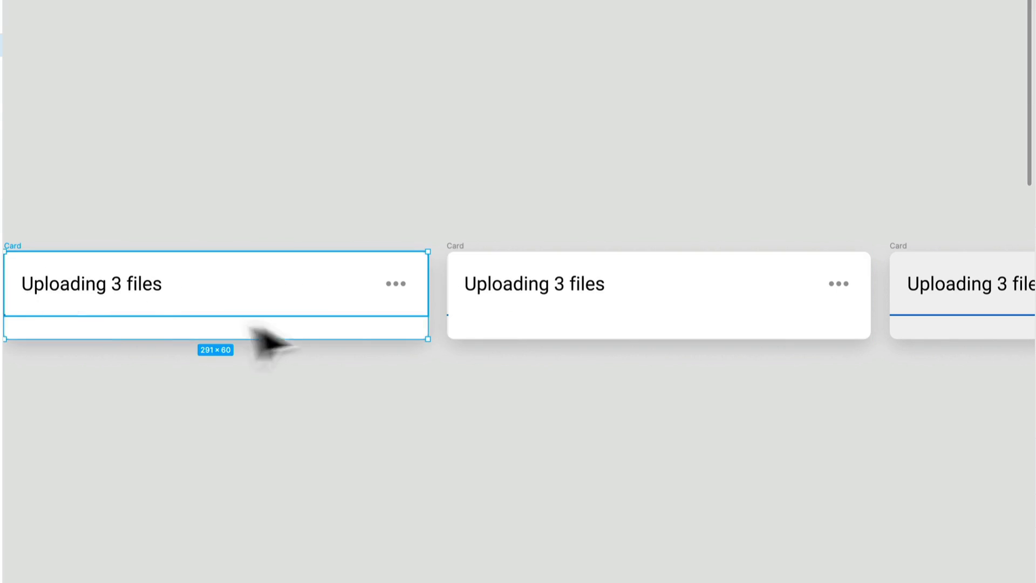
Inspect the width of the Loader line and Loader Background at the middle card's left edge.
scroll(411, 354, up, 10)
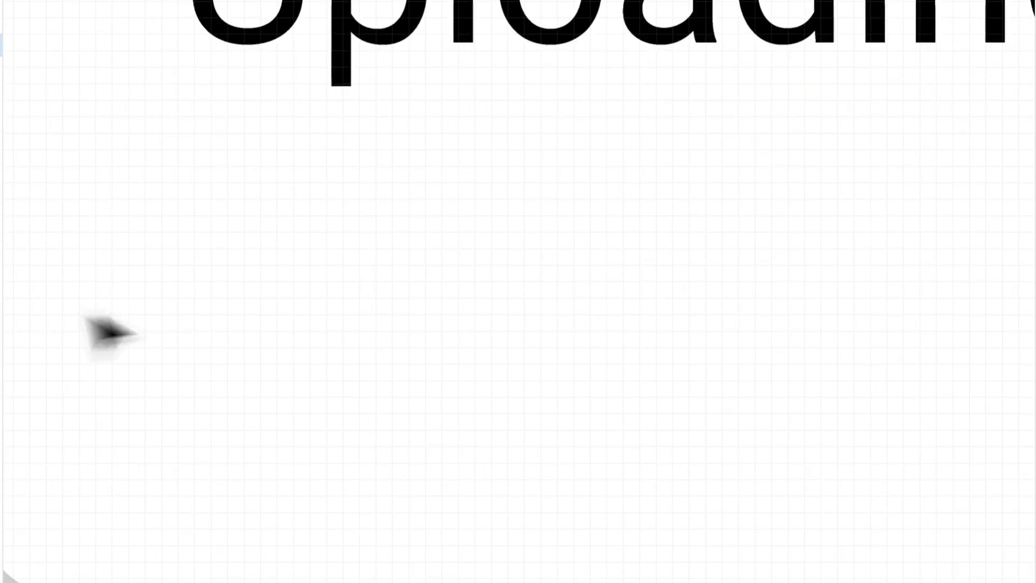
drag(108, 331, 528, 307)
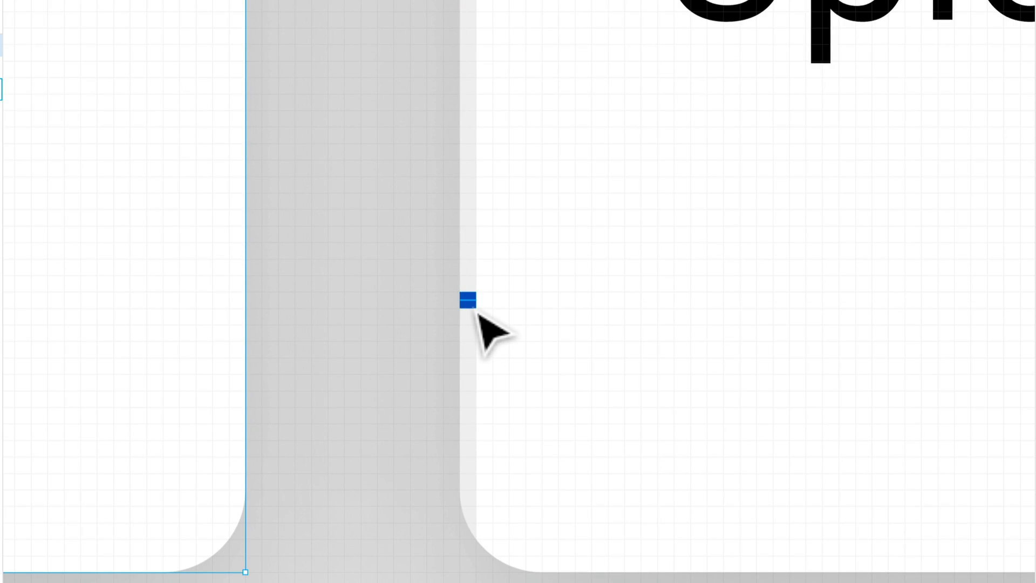
click(475, 384)
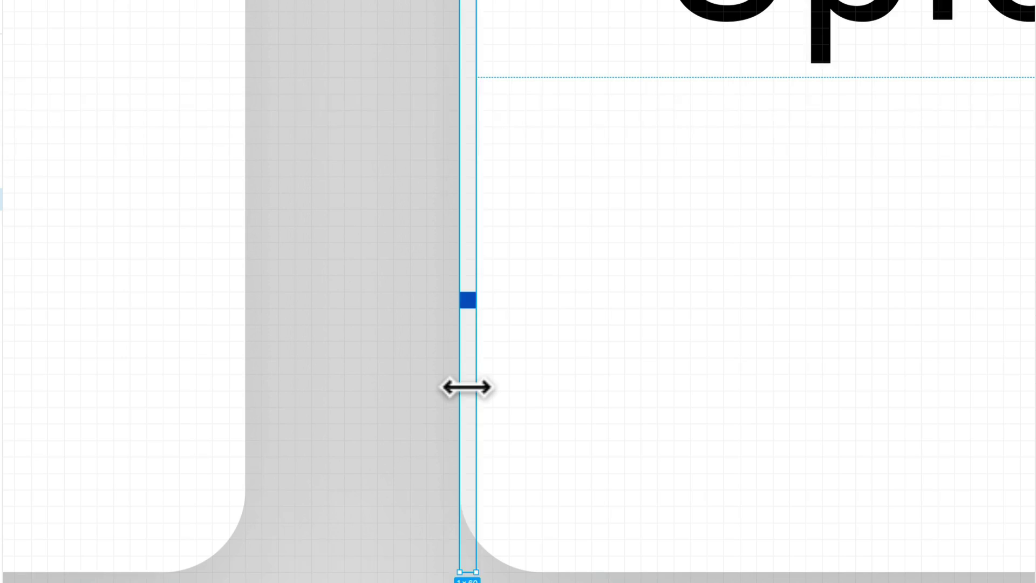
mouse_move(475, 389)
mouse_down()
mouse_move(613, 398)
mouse_move(480, 400)
mouse_up()
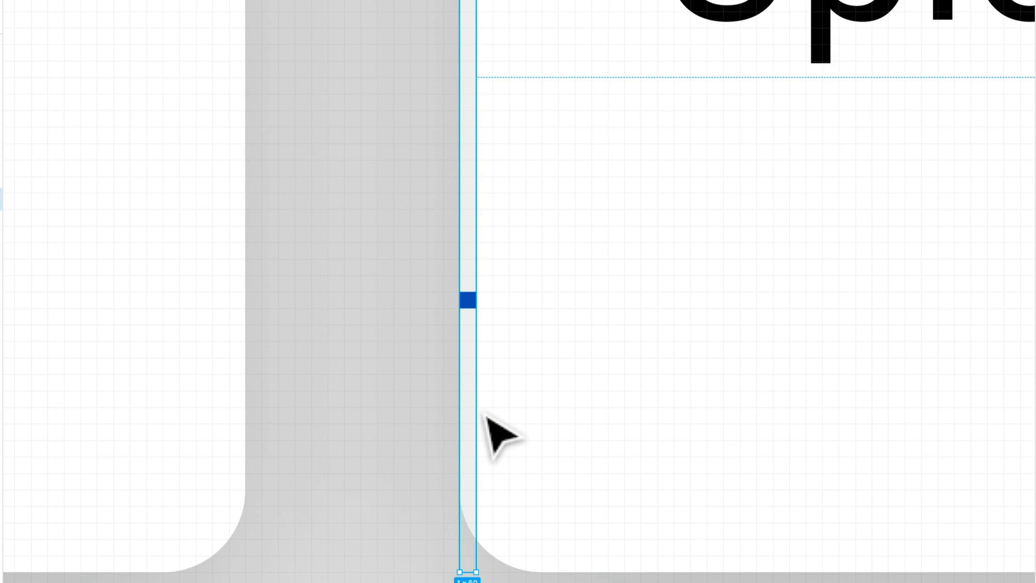
Set the layer opacity of both the Loader and the Loader Background in the leftmost card to 0%.
scroll(423, 304, down, 10)
drag(444, 362, 802, 337)
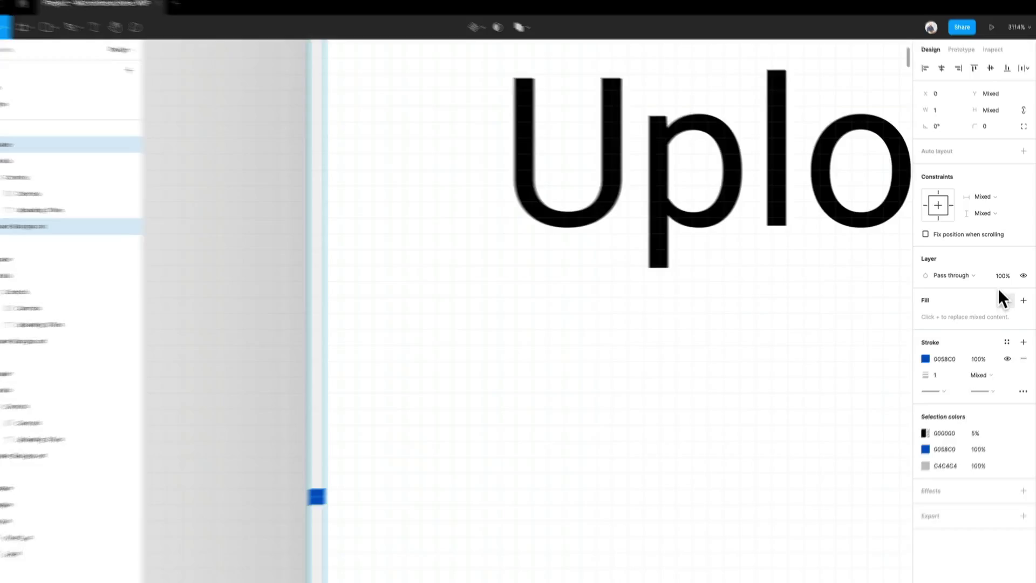
click(1002, 274)
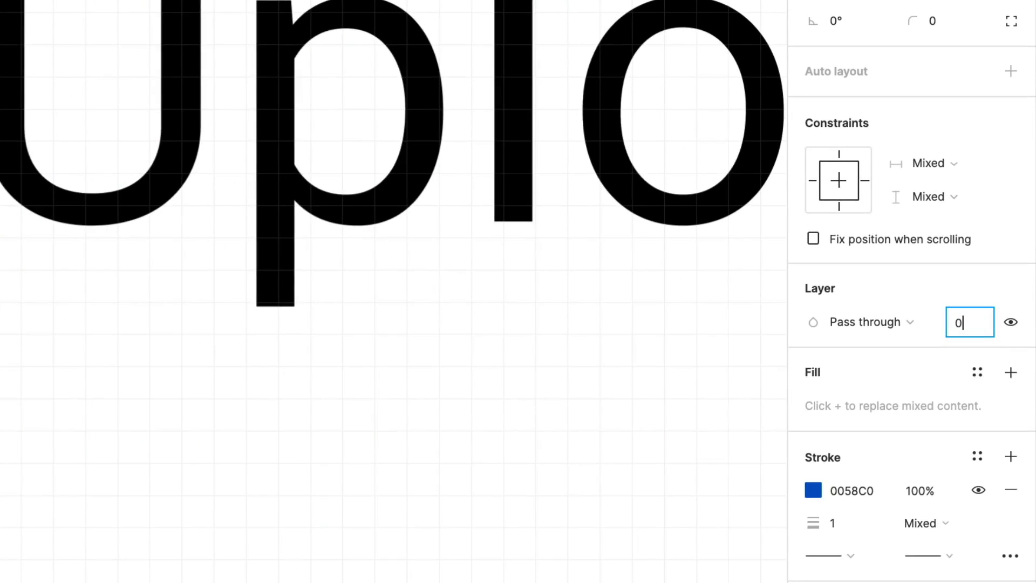
text(0)
key(Return)
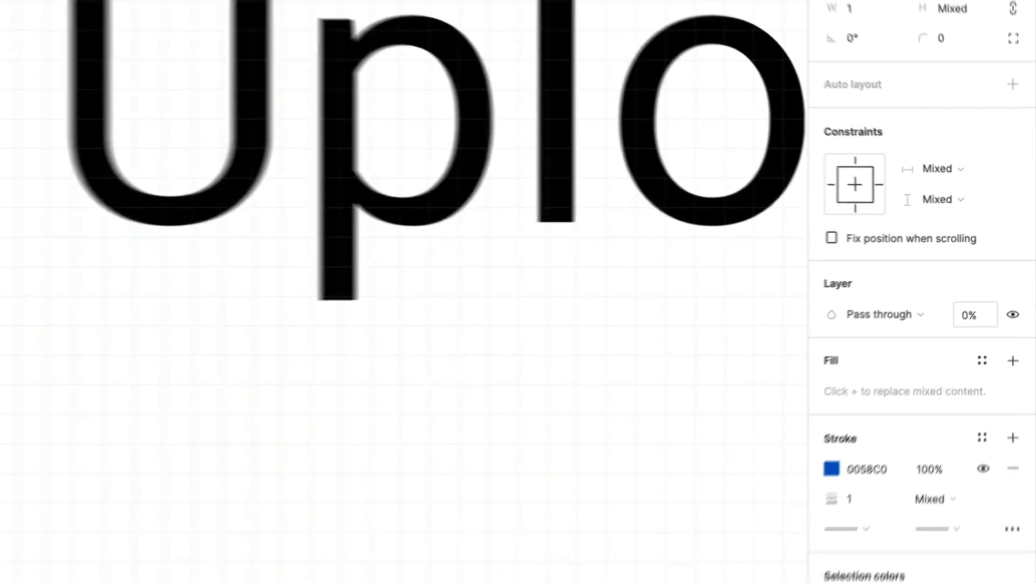
scroll(716, 242, down, 2)
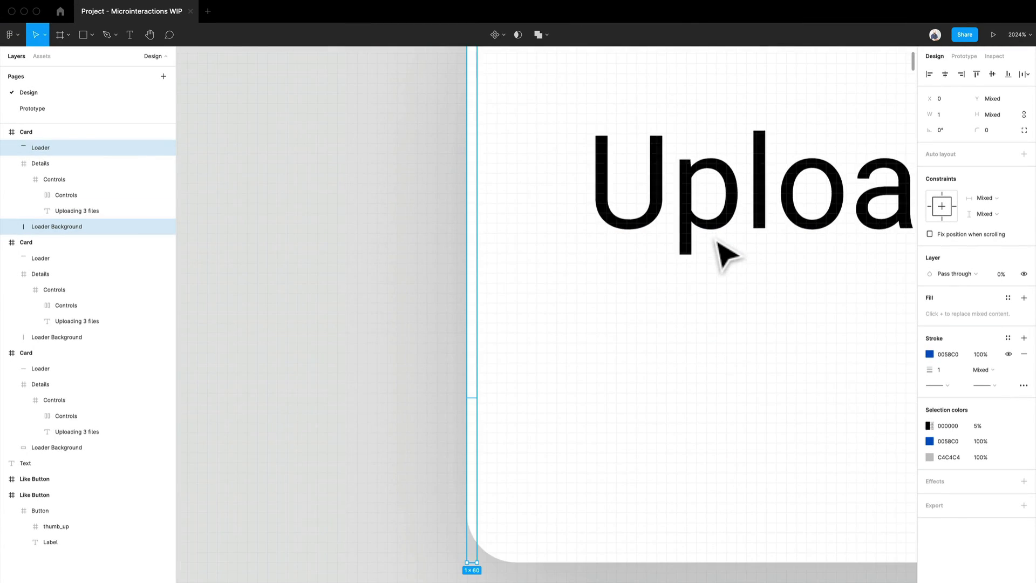
drag(696, 372, 556, 350)
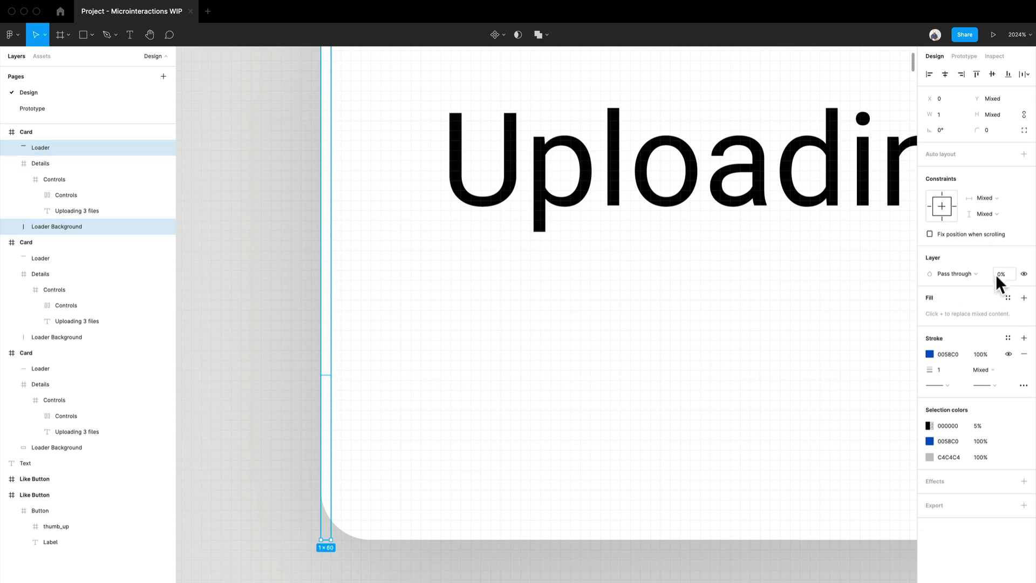
scroll(517, 401, down, 10)
click(597, 539)
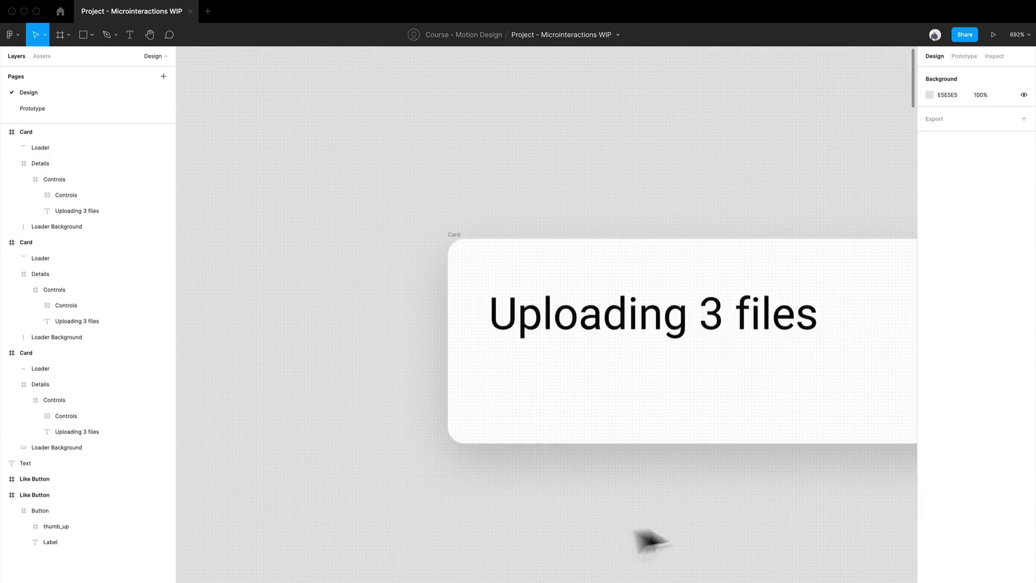
Add a prototype connection from the leftmost card to the middle card.
drag(699, 519, 333, 398)
scroll(345, 408, down, 5)
scroll(590, 421, right, 2)
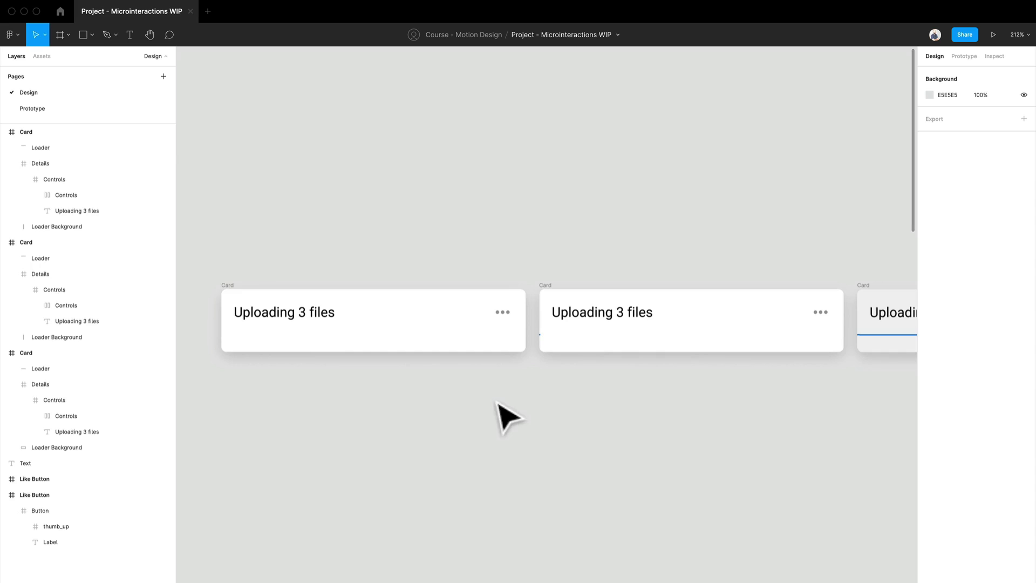
click(244, 299)
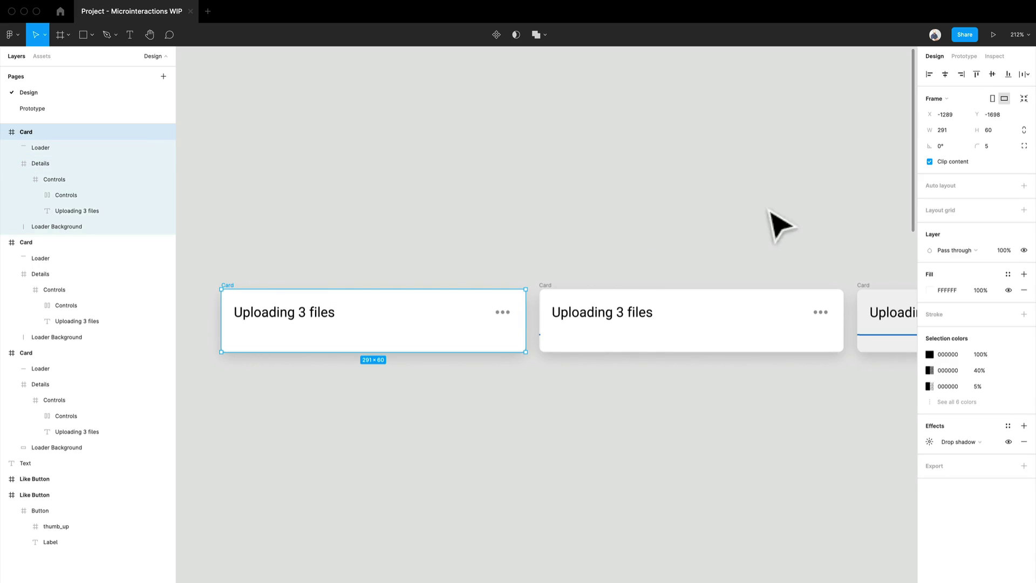
click(964, 59)
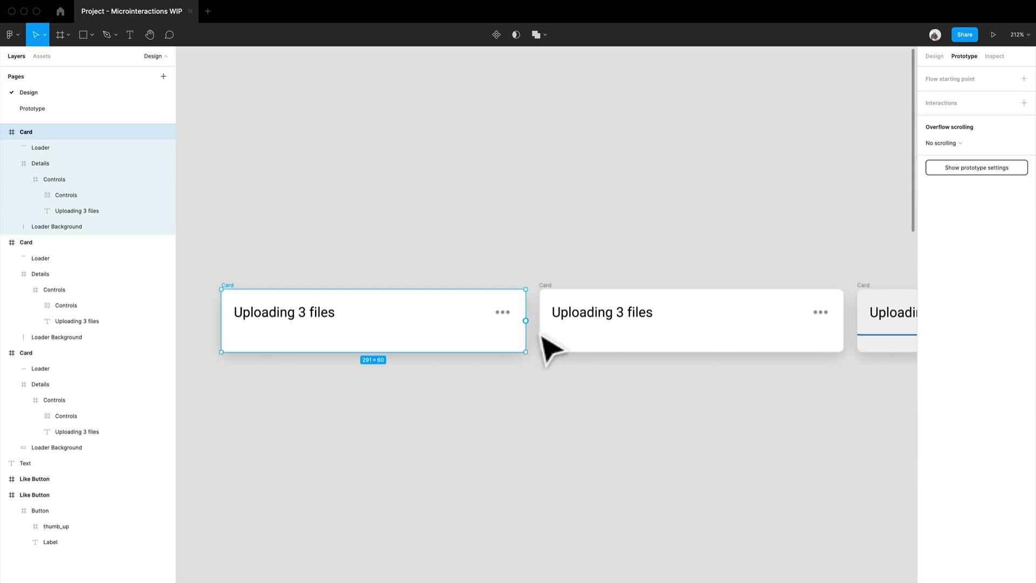
drag(526, 321, 553, 333)
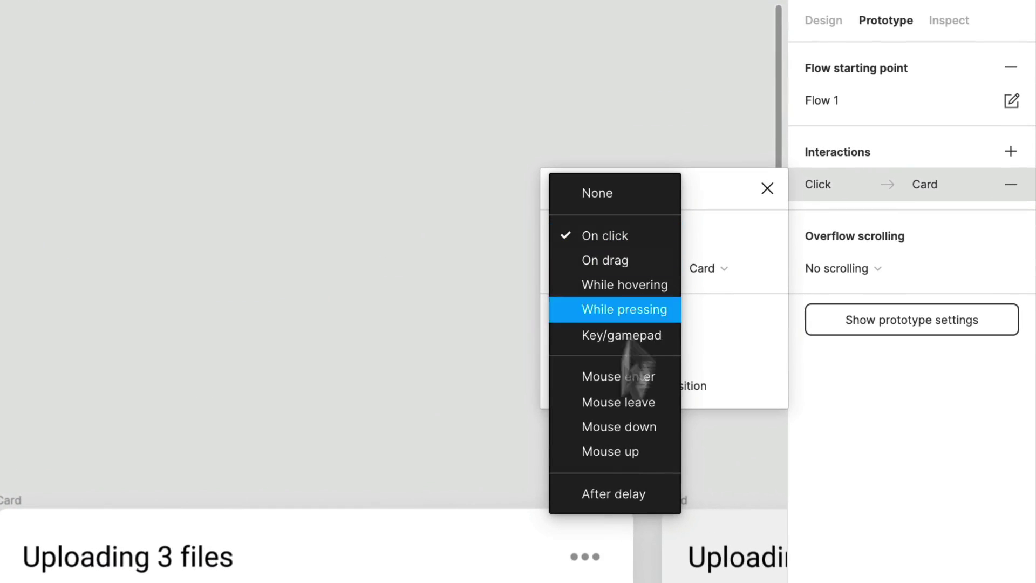
Set the leftmost card's interaction to trigger after a 1 ms delay, with a Smart animate transition lasting 1 ms.
click(621, 492)
click(705, 238)
text(1)
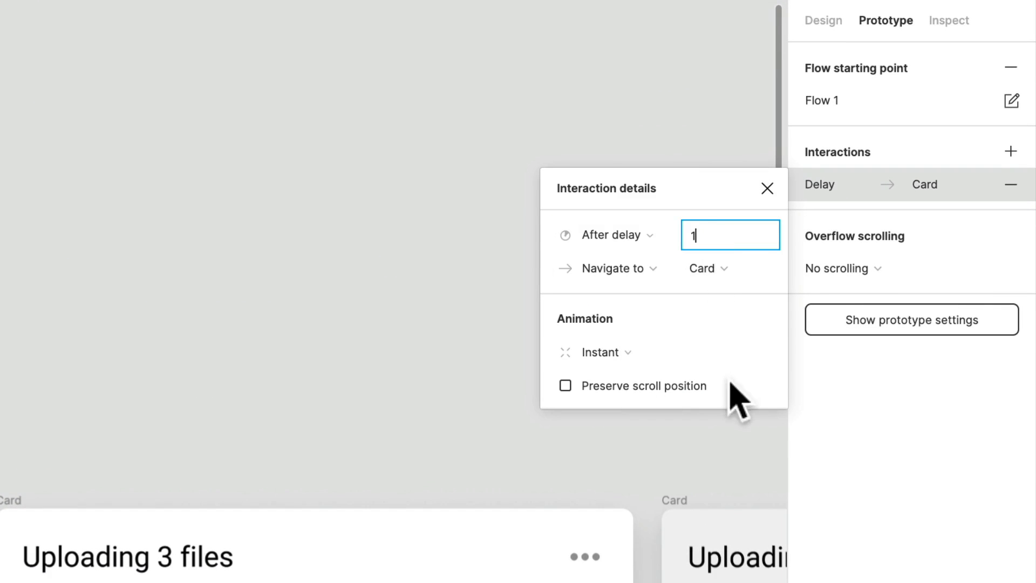
click(642, 354)
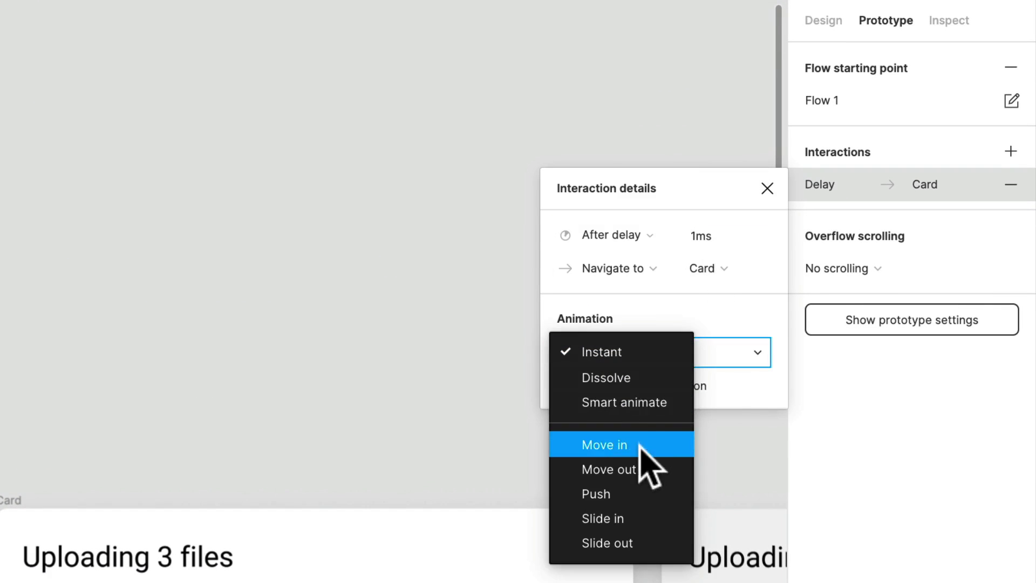
click(642, 402)
click(710, 393)
text(1)
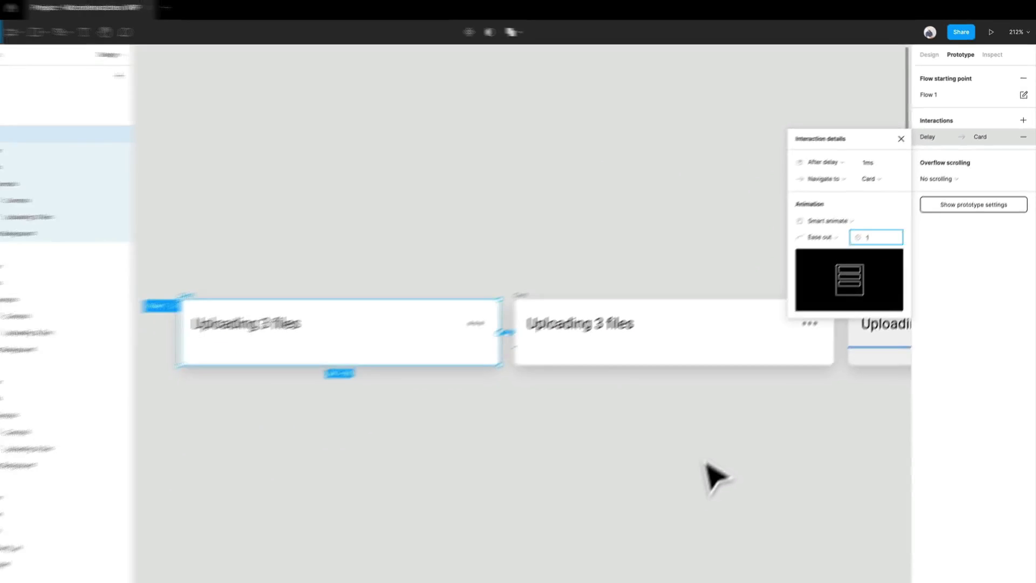
click(706, 460)
Add a prototype connection from the middle card to the rightmost card with the filled loader.
drag(678, 430, 537, 402)
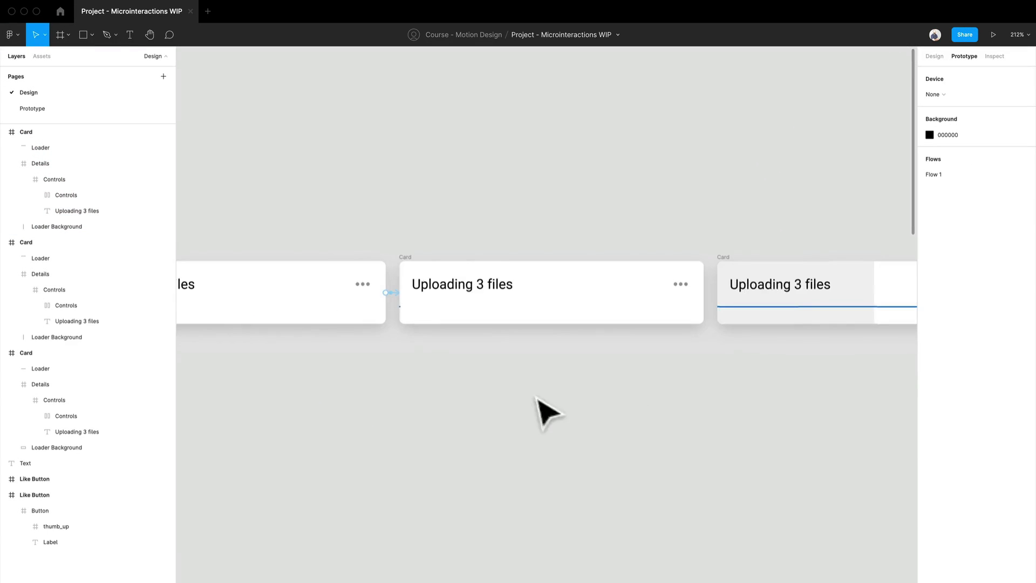
drag(642, 448, 567, 412)
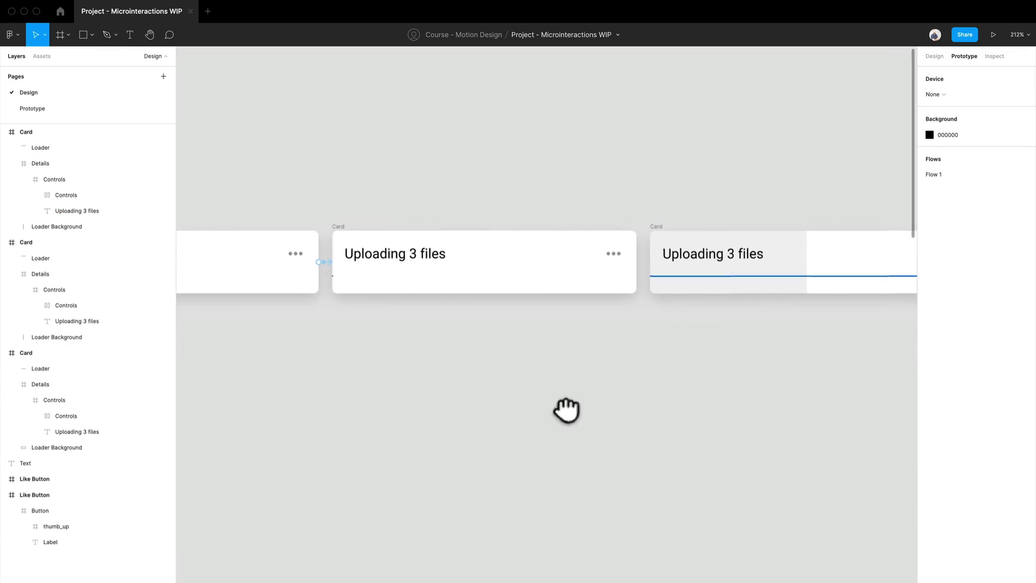
click(349, 232)
scroll(647, 277, up, 3)
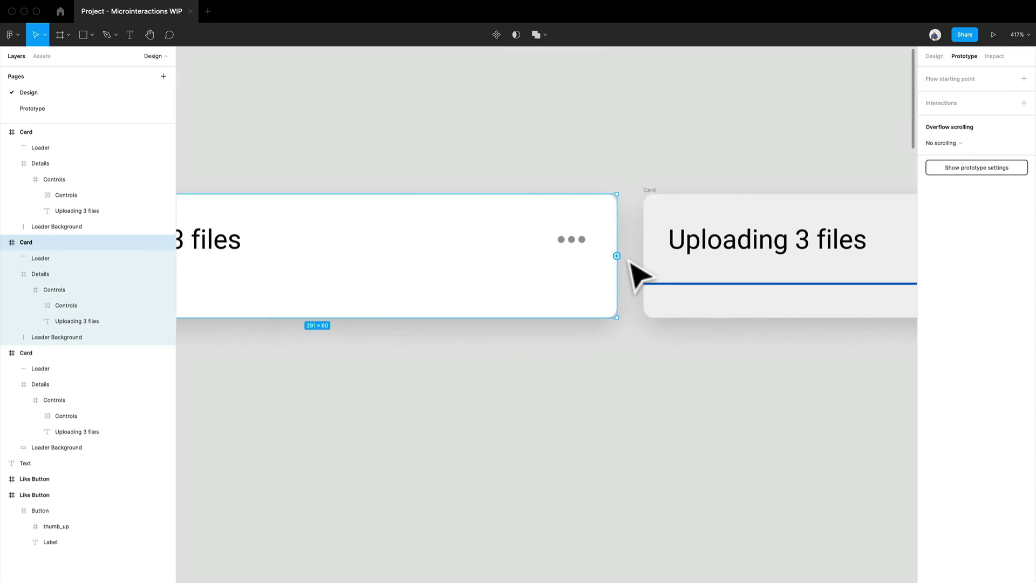
drag(618, 257, 674, 279)
scroll(675, 278, down, 5)
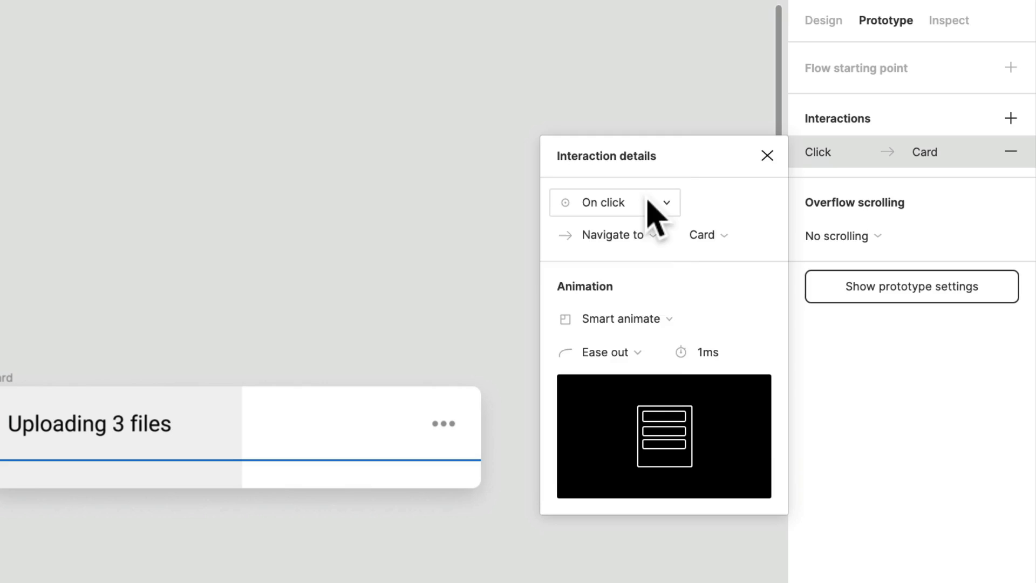
Set the middle card's interaction to trigger after a 1 ms delay, with an animation duration of 4000 ms.
click(649, 202)
click(643, 459)
click(728, 204)
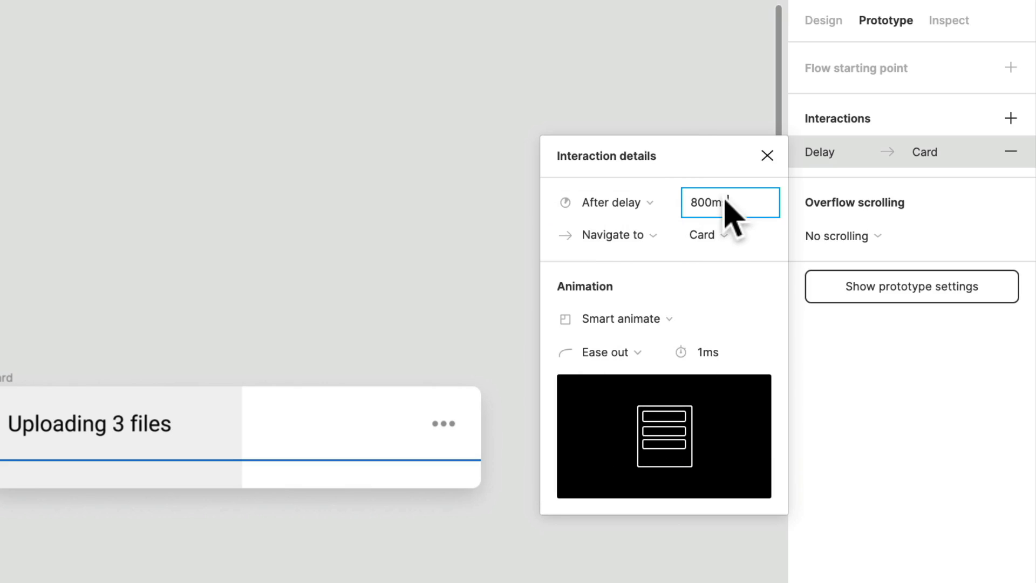
text(1)
click(706, 352)
text(1)
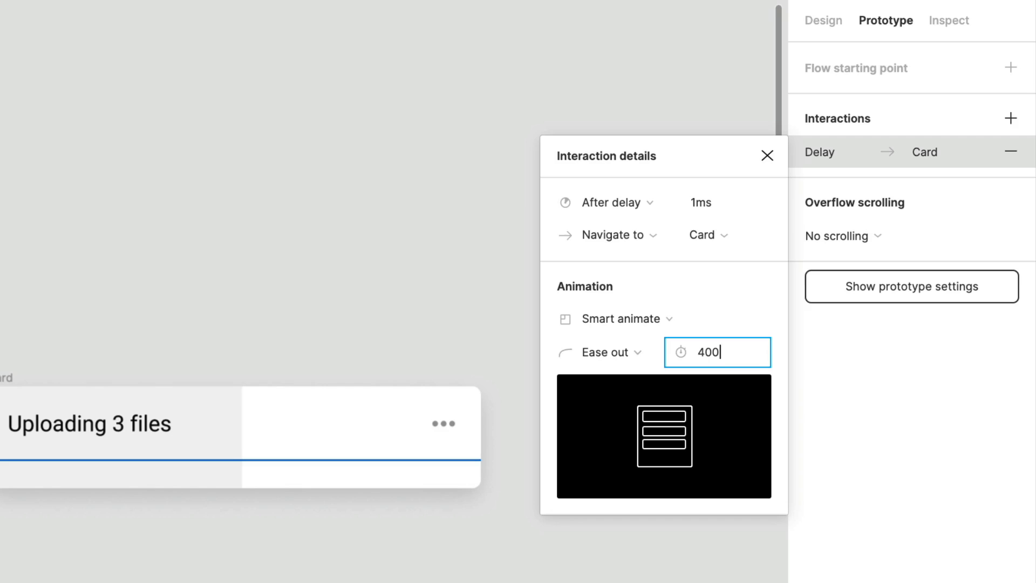
key(Return)
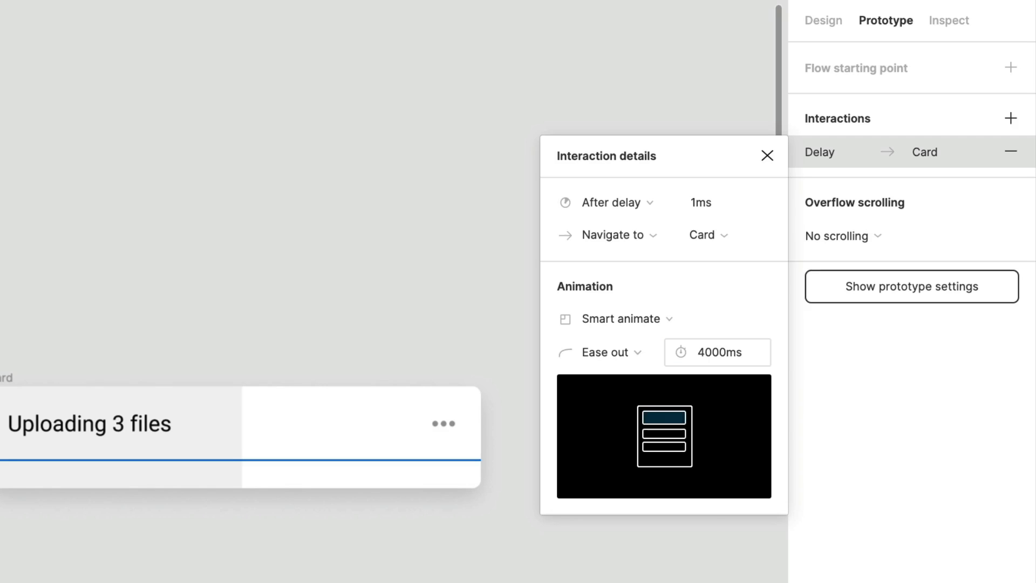
Widen the Loader Background in the rightmost card to the card's full width.
click(485, 291)
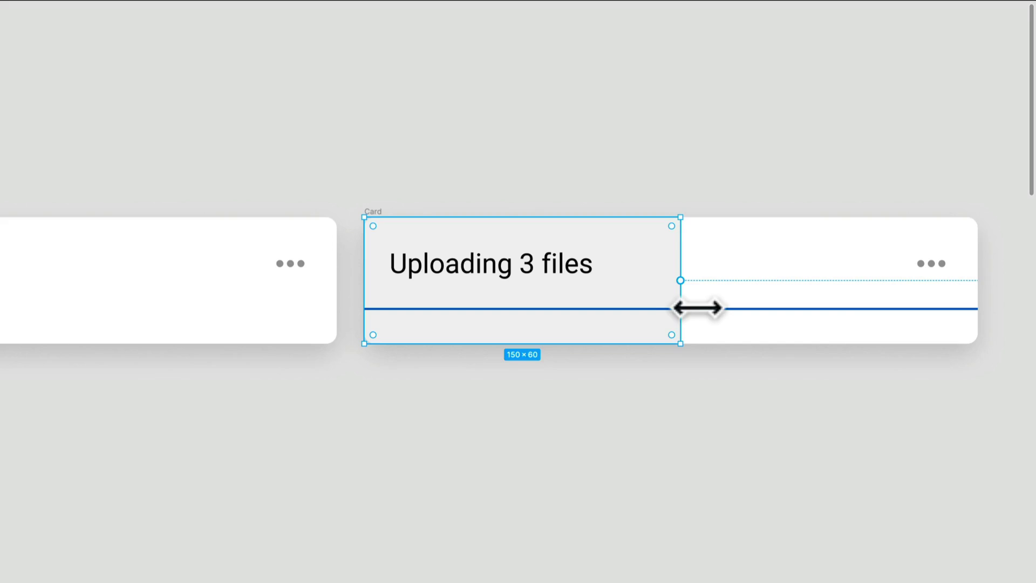
drag(694, 307, 982, 344)
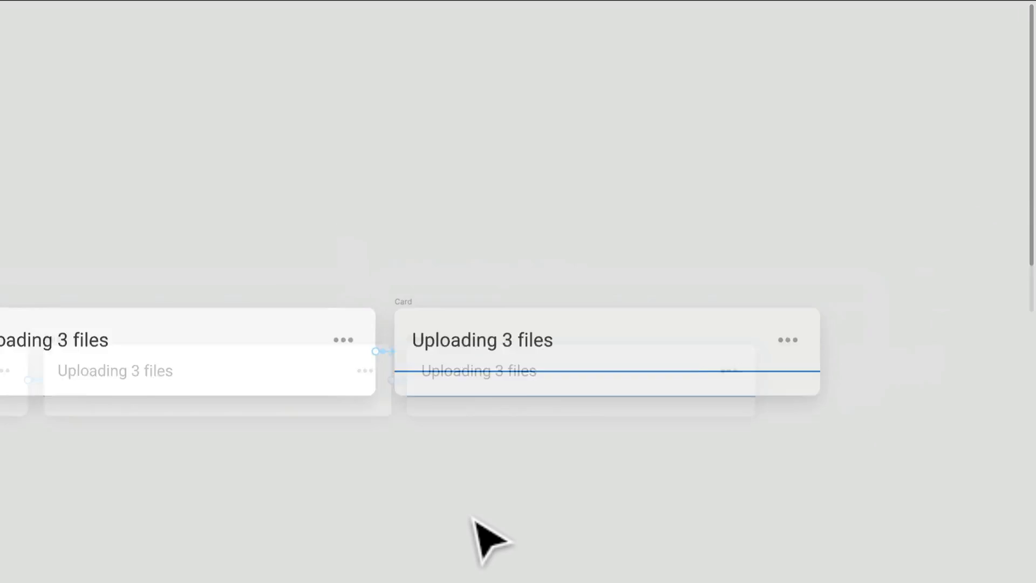
scroll(640, 451, down, 3)
drag(639, 450, 570, 431)
scroll(563, 423, down, 2)
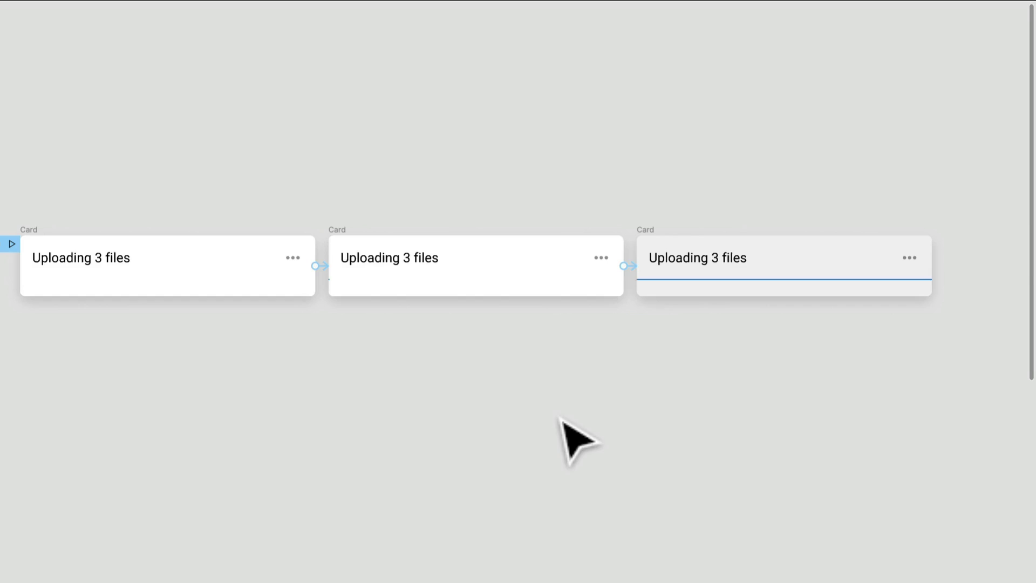
Play the Flow 1 prototype to review the upload loader animation, and return to the design file.
drag(456, 415, 488, 462)
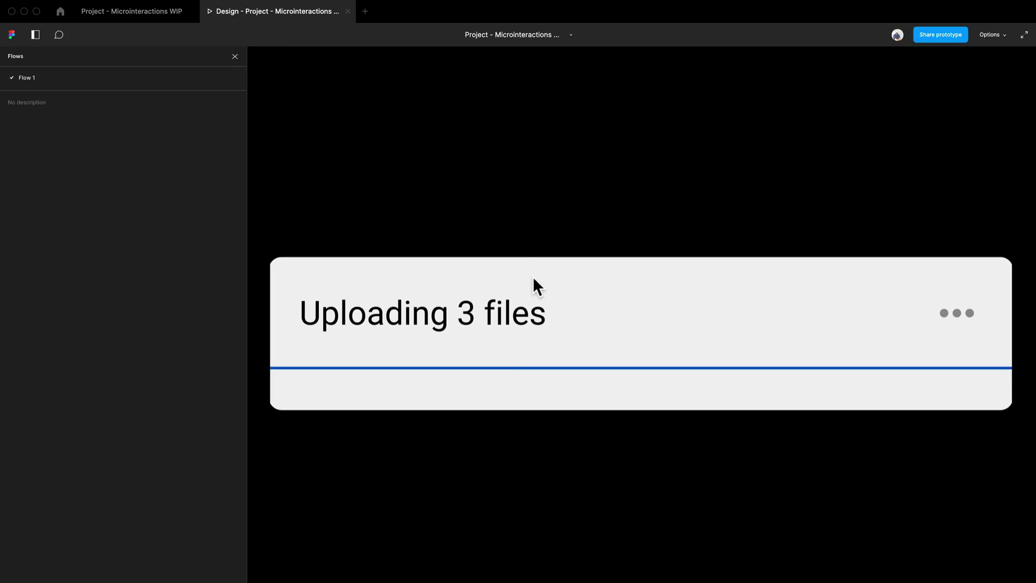
click(537, 291)
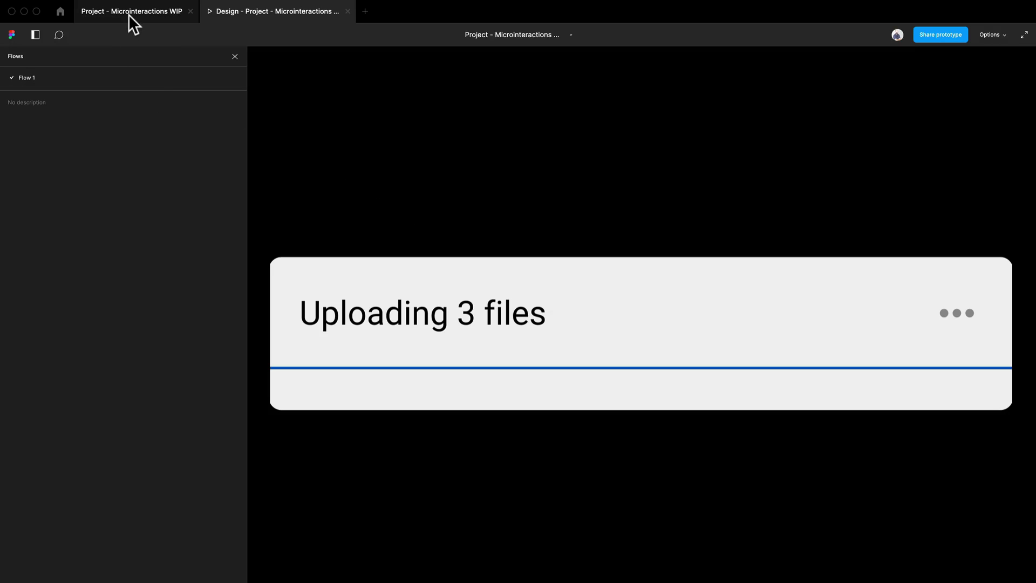
click(129, 14)
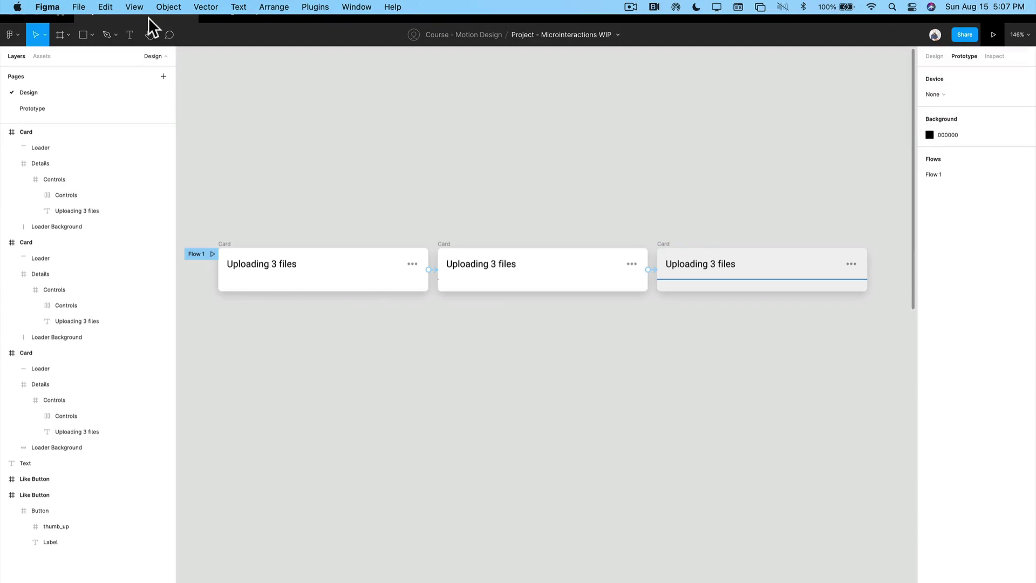
Change the easing of the middle card's transition to the rightmost card to Linear.
scroll(717, 330, right, 5)
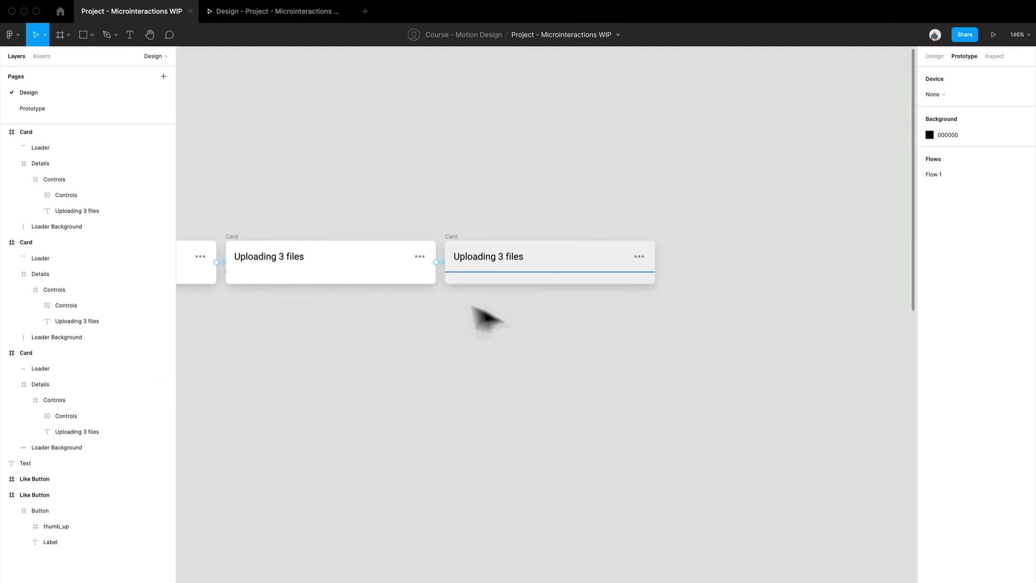
click(445, 274)
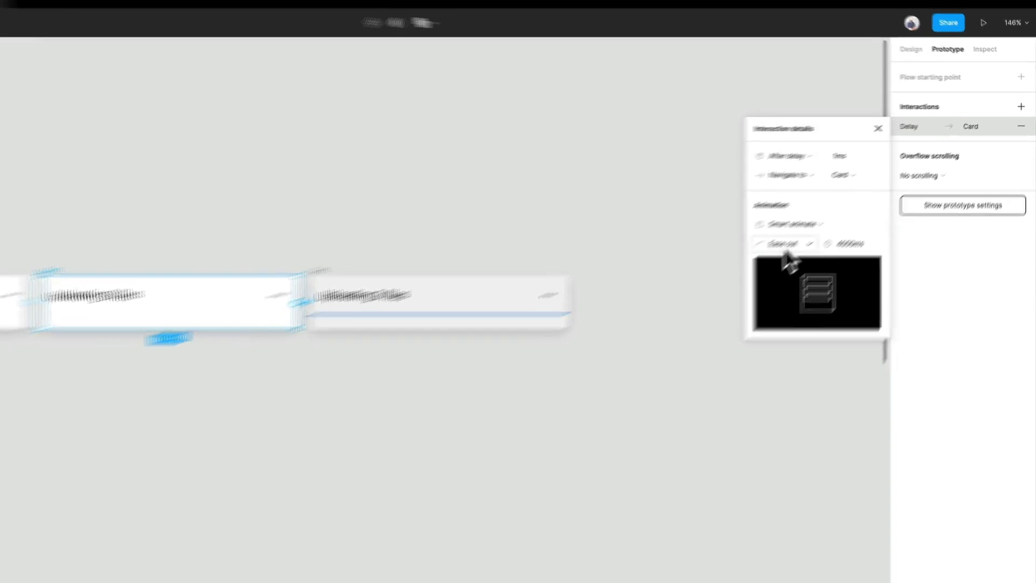
click(832, 214)
click(641, 288)
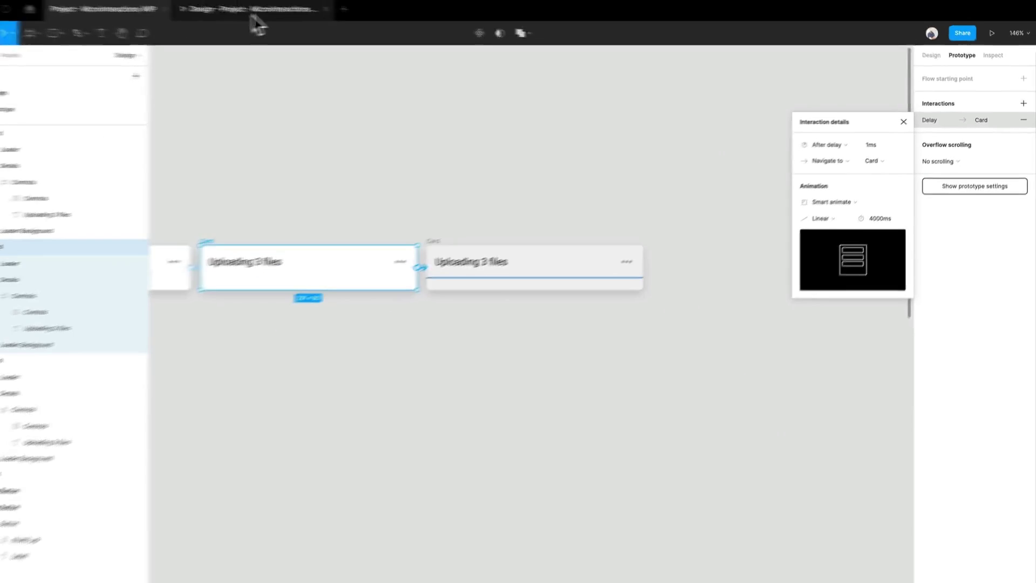
Review the loader animation with linear easing in the prototype preview, and go back to the design file.
click(277, 12)
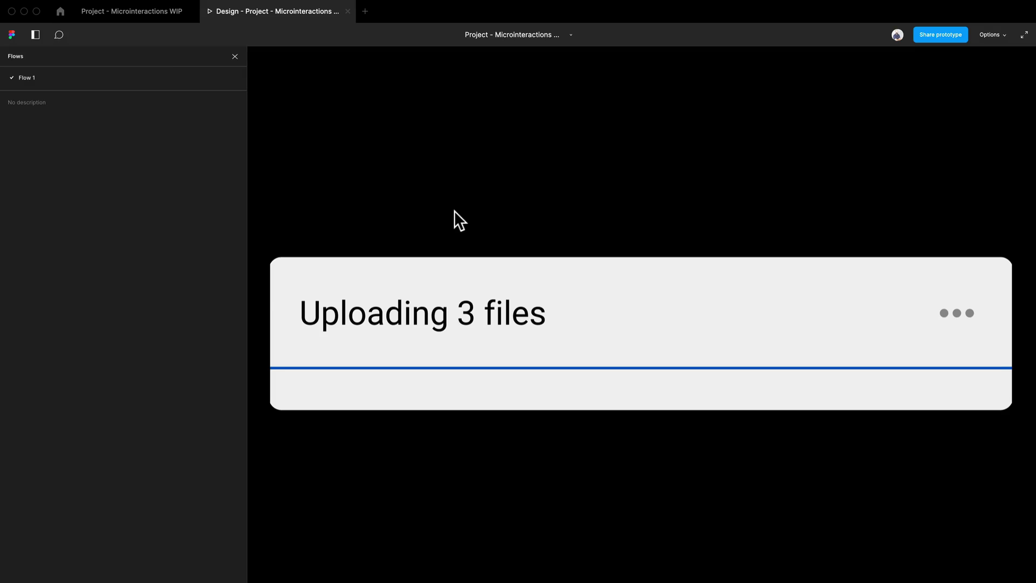
click(155, 16)
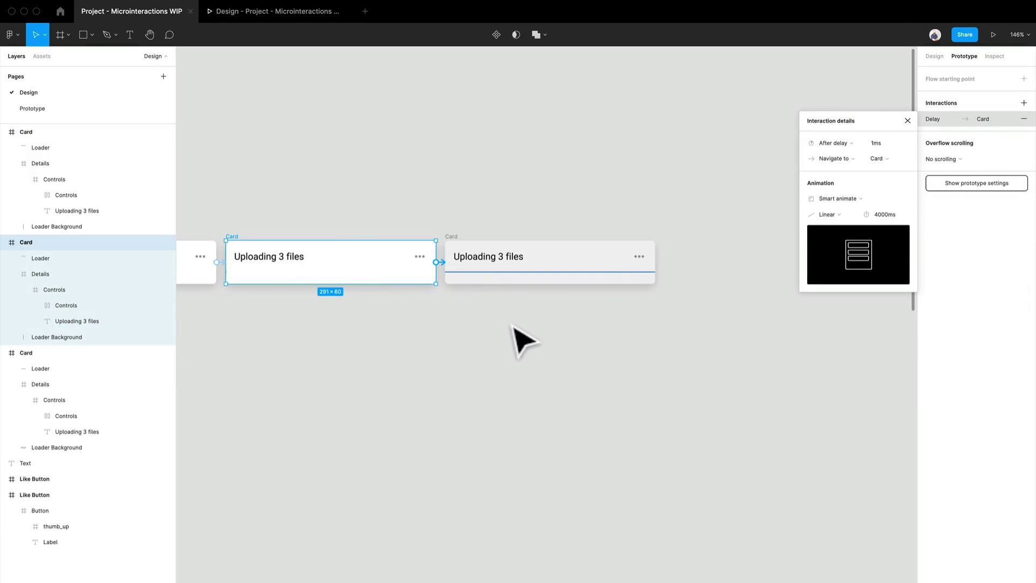